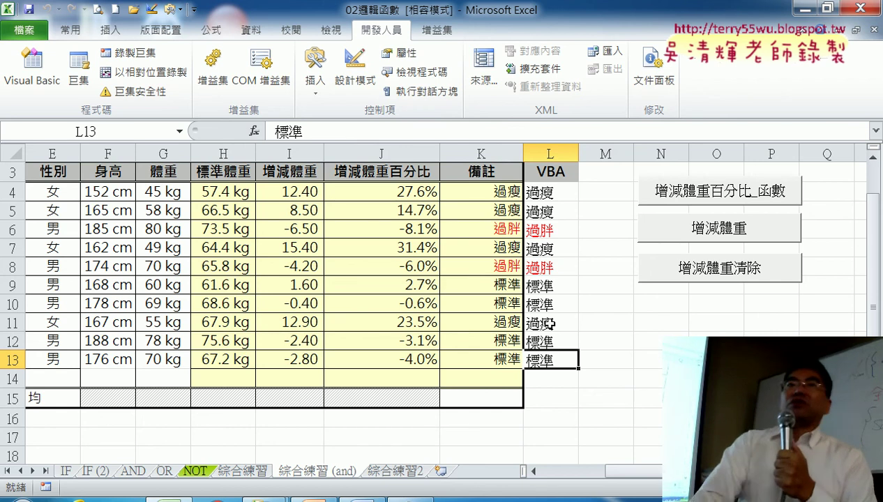
- Delete row 13, the 176 cm row, from the weight table after undoing an accidental row 4 deletion
left_click(550, 323)
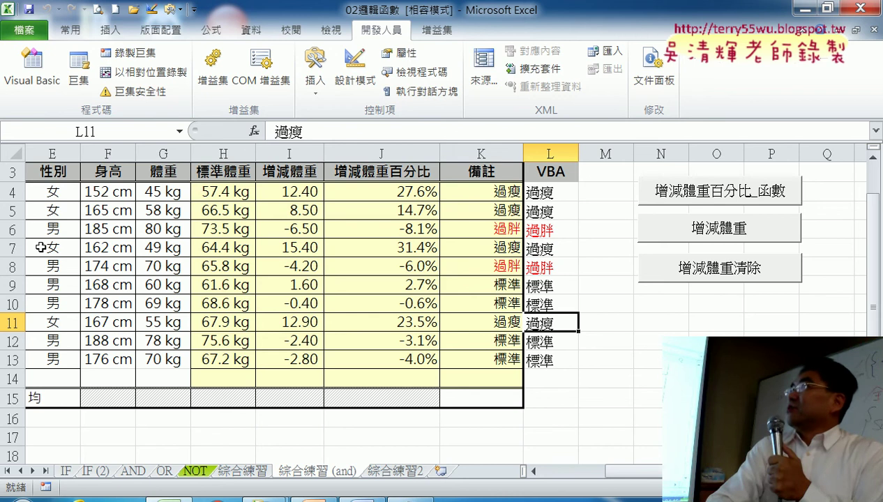
left_click(9, 192)
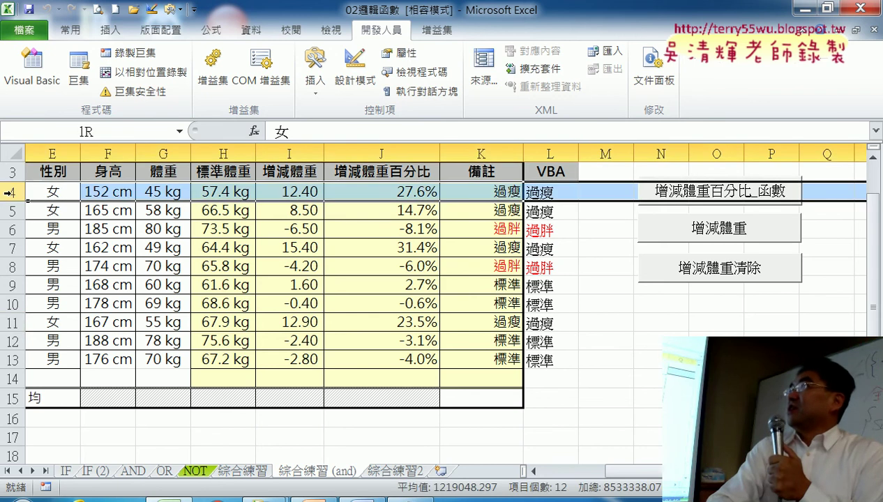
right_click(129, 194)
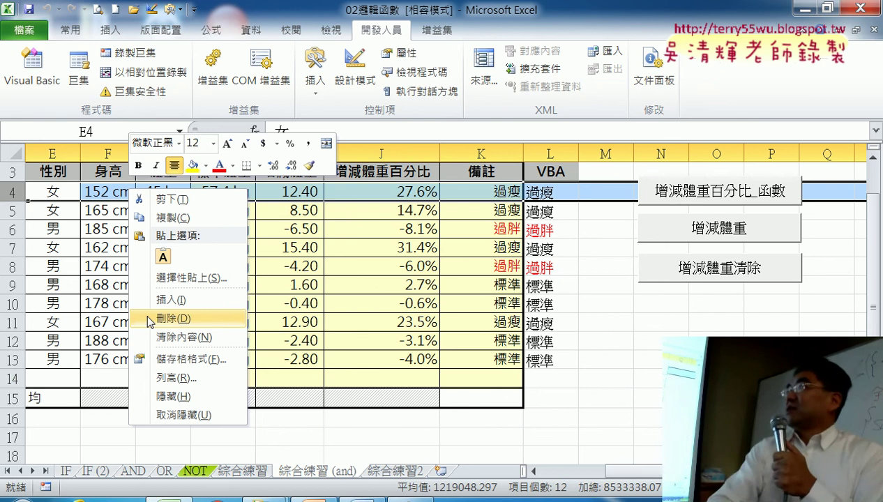
left_click(150, 320)
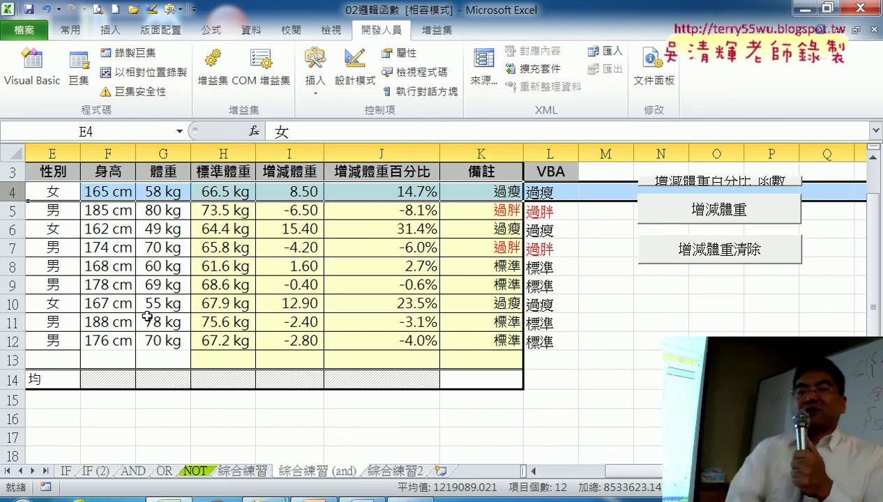
key("ctrl+z")
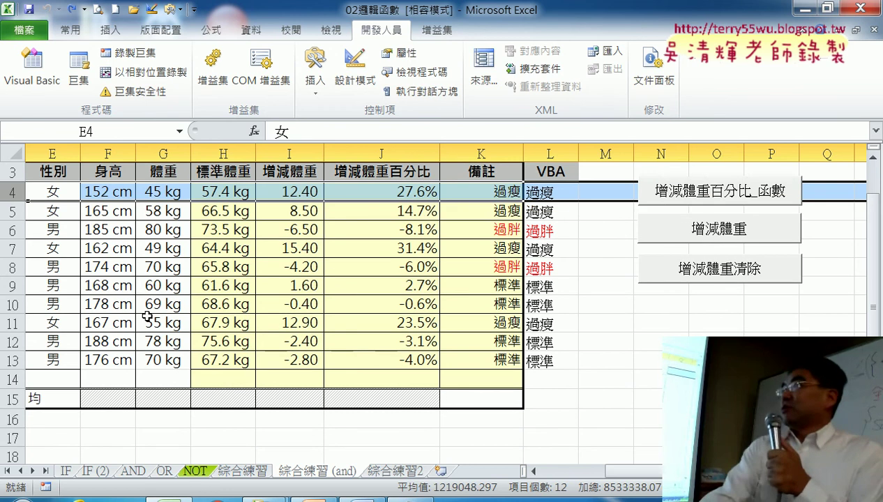
left_click(9, 361)
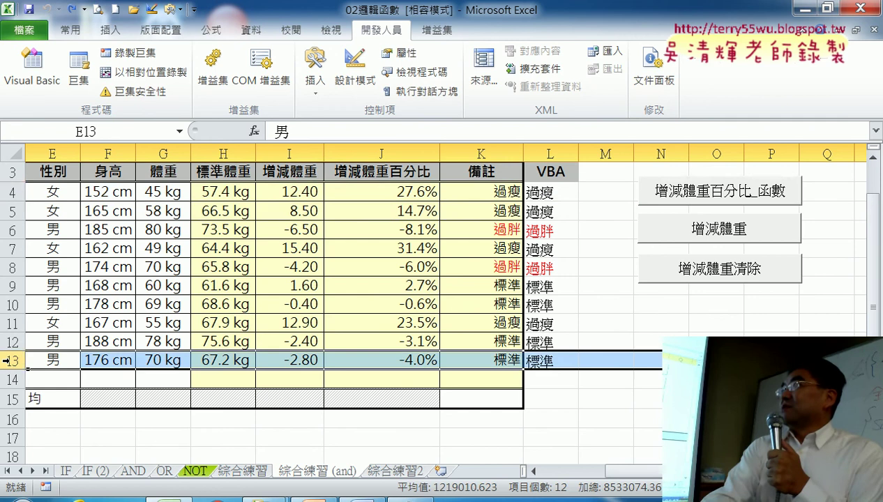
left_click(10, 191)
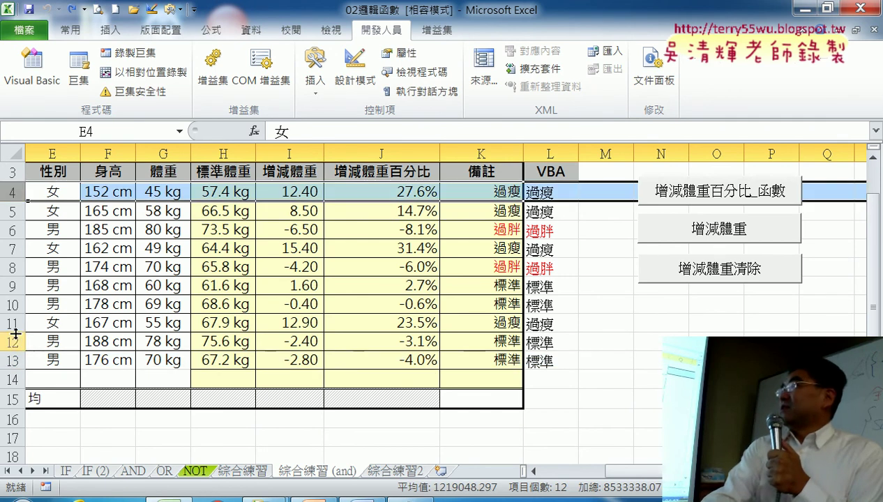
left_click(10, 361)
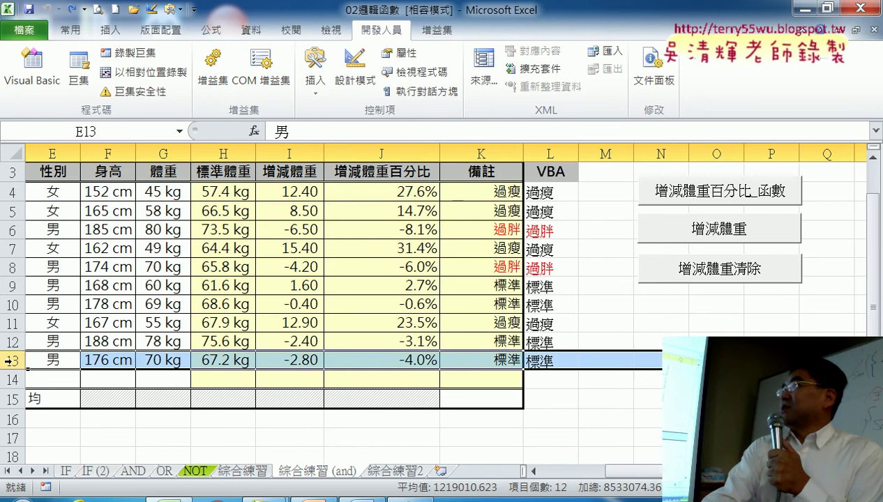
right_click(8, 360)
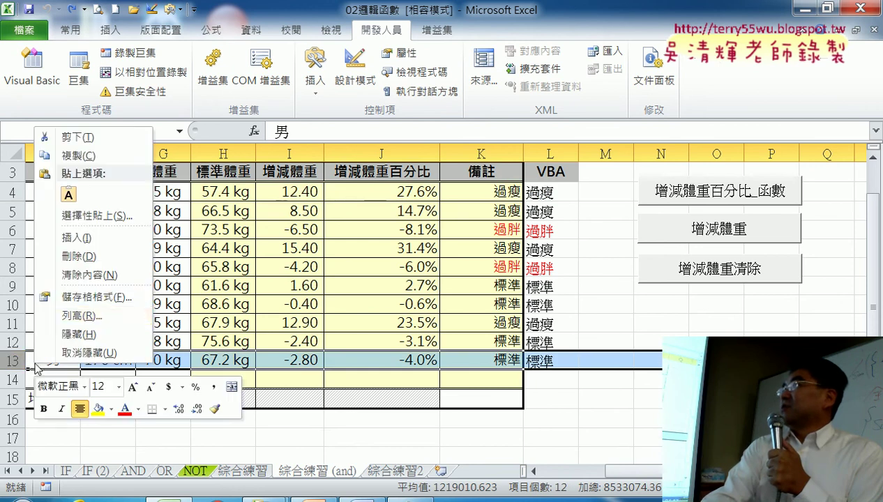
left_click(81, 257)
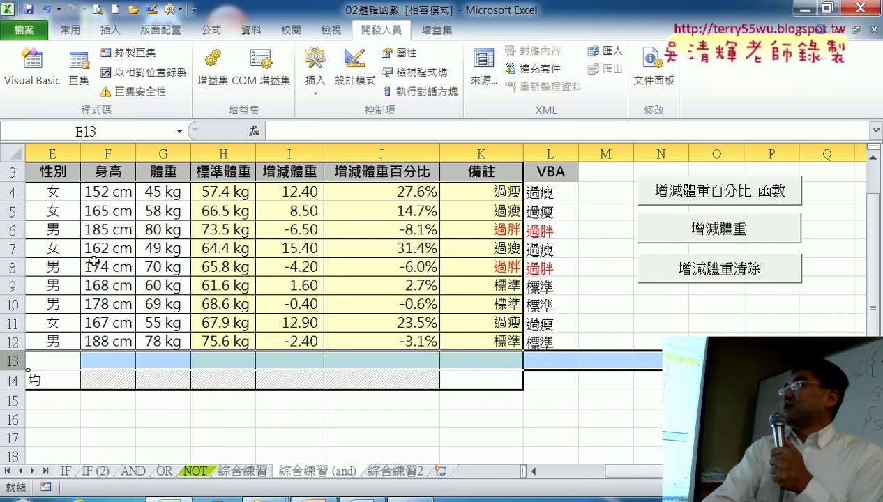
- Restore a deleted row 12, then copy the 綜合練習 (and) sheet
left_click(14, 341)
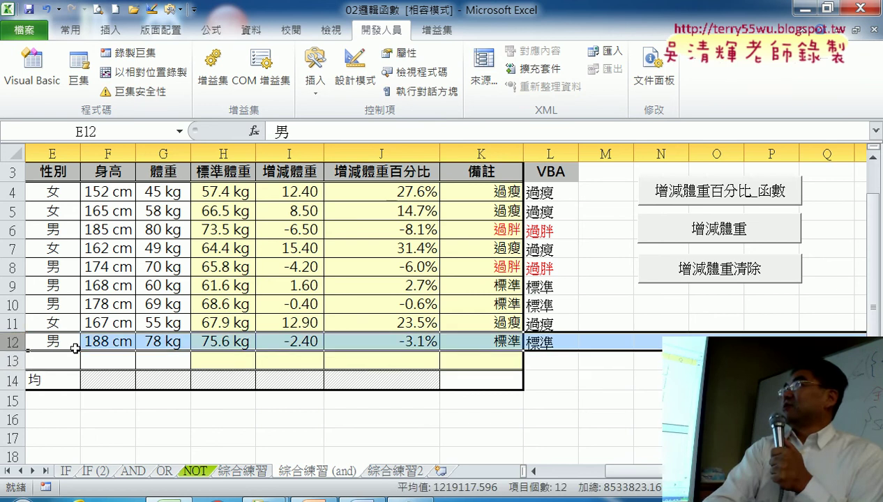
right_click(75, 347)
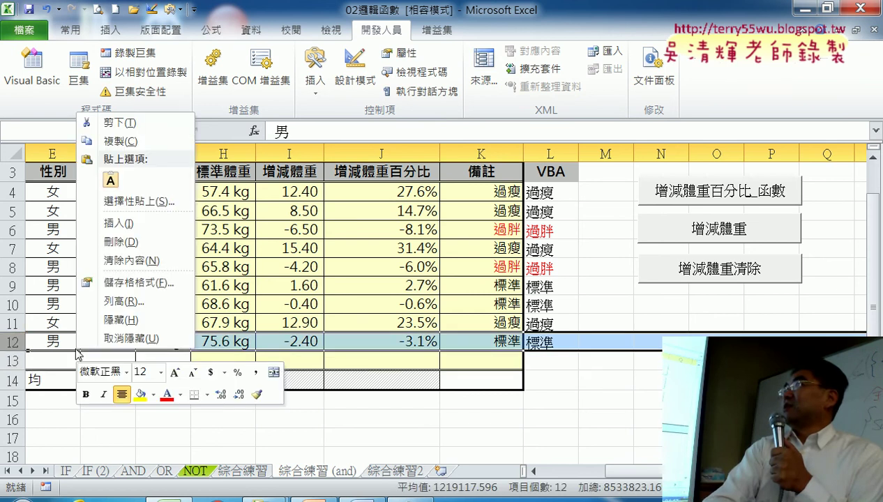
left_click(106, 242)
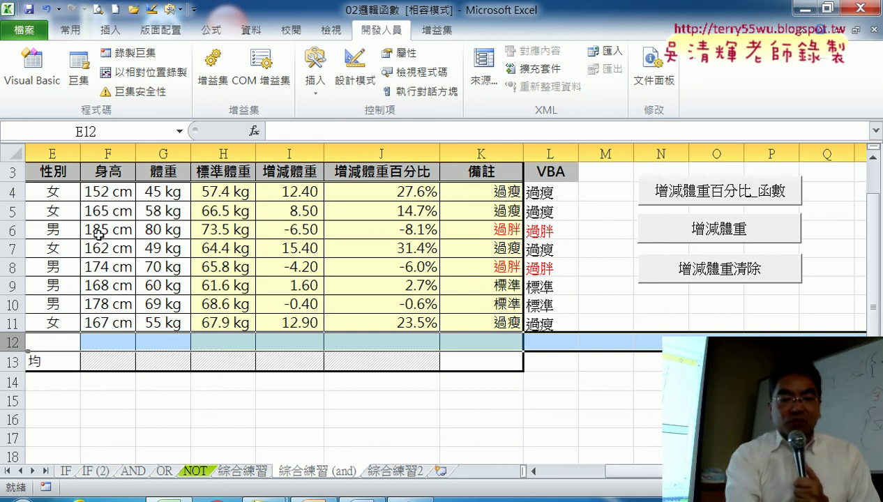
key("ctrl+plus")
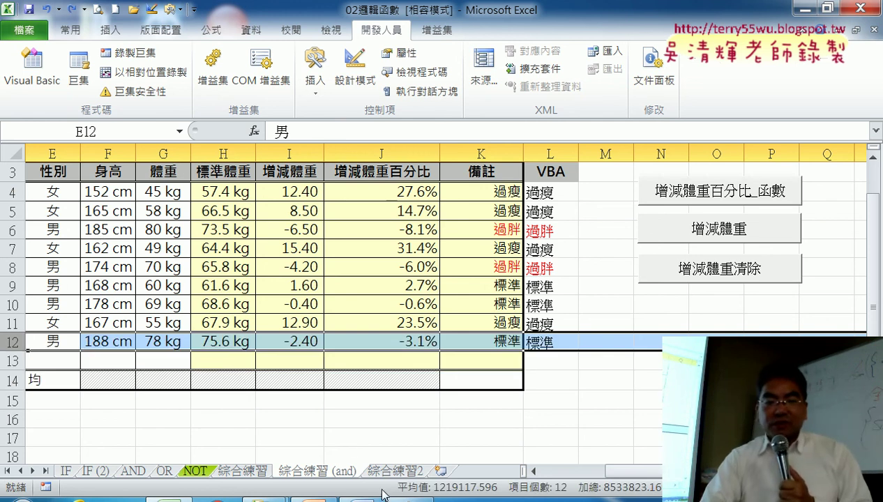
left_click_drag(344, 477, 378, 477)
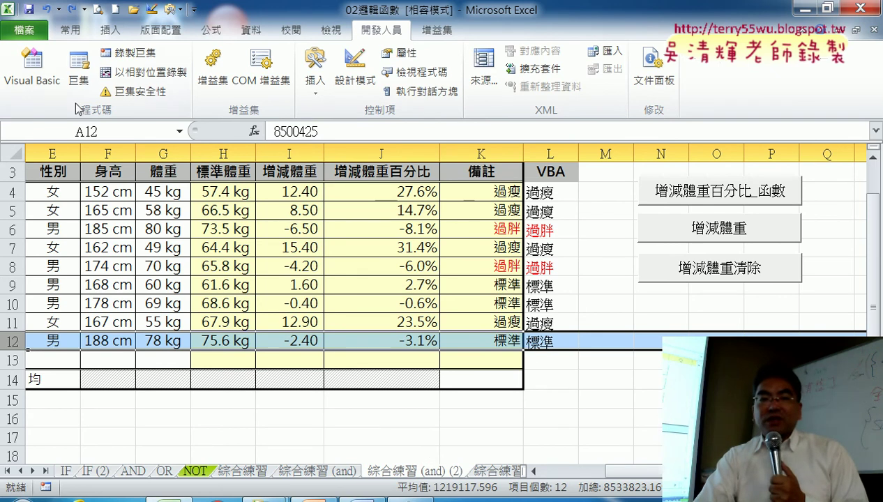
- Insert a Public Sub procedure named 刪除列 below End Function in the 增減體重 module
left_click(31, 70)
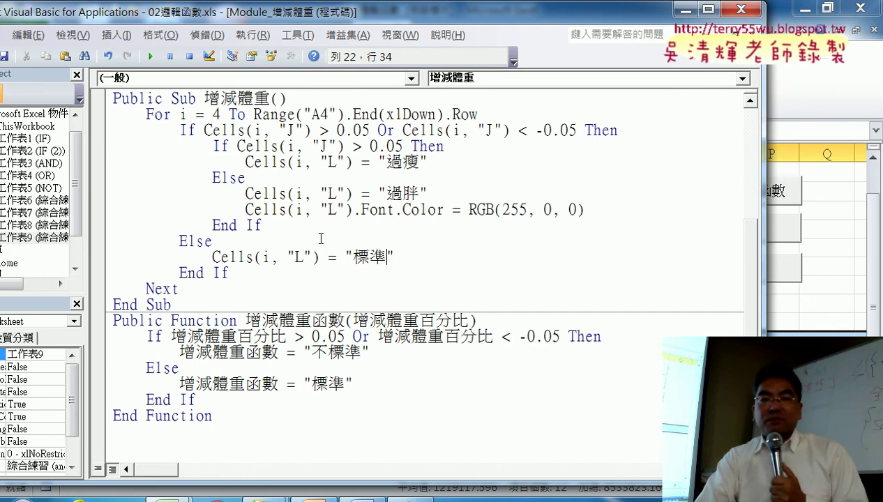
double_click(597, 10)
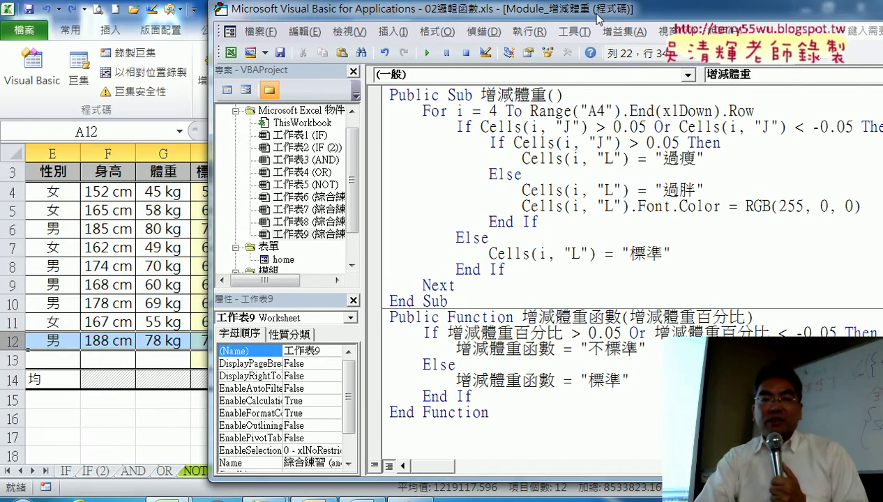
left_click_drag(598, 17, 468, 20)
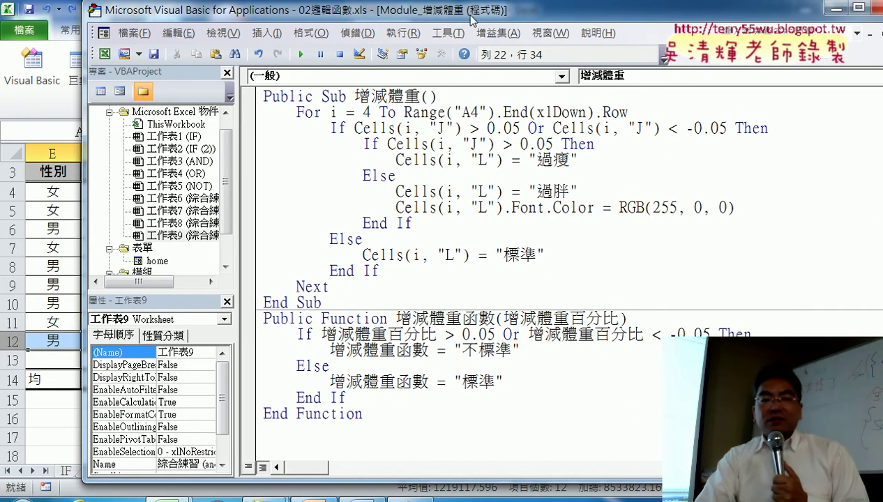
left_click(307, 434)
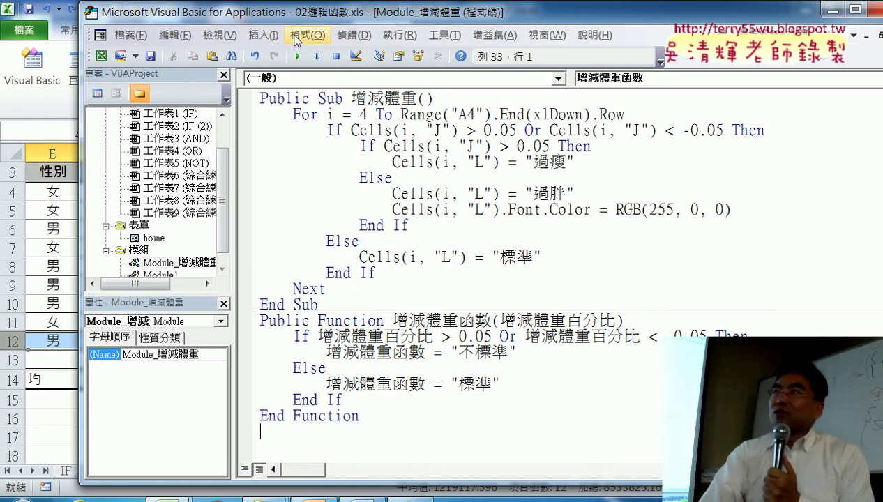
left_click(263, 35)
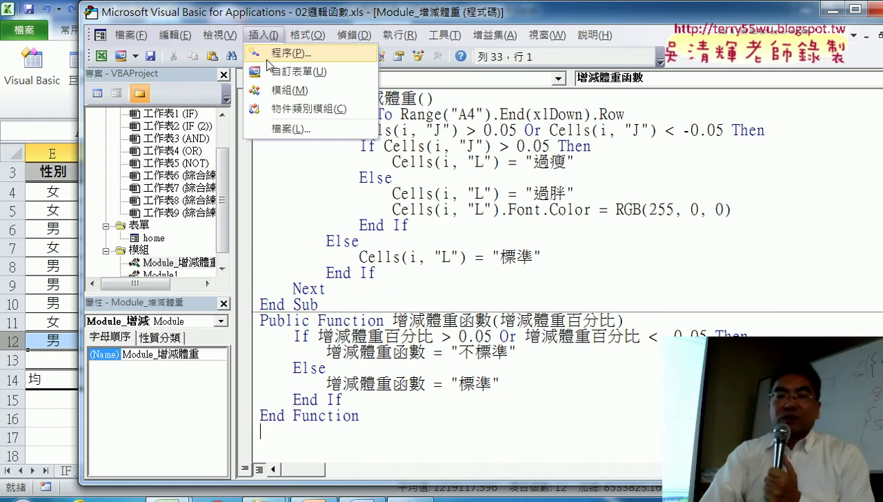
left_click(273, 54)
type("ㄕㄢ")
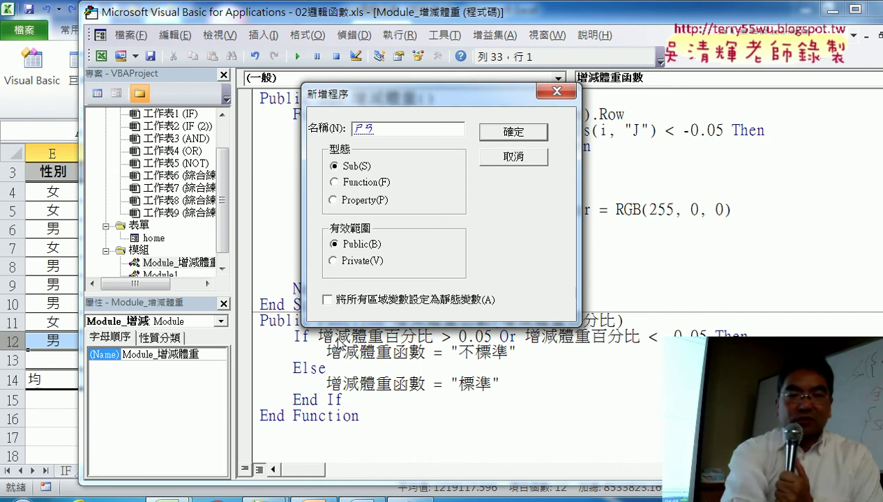
type("山ㄔ")
type("刪除")
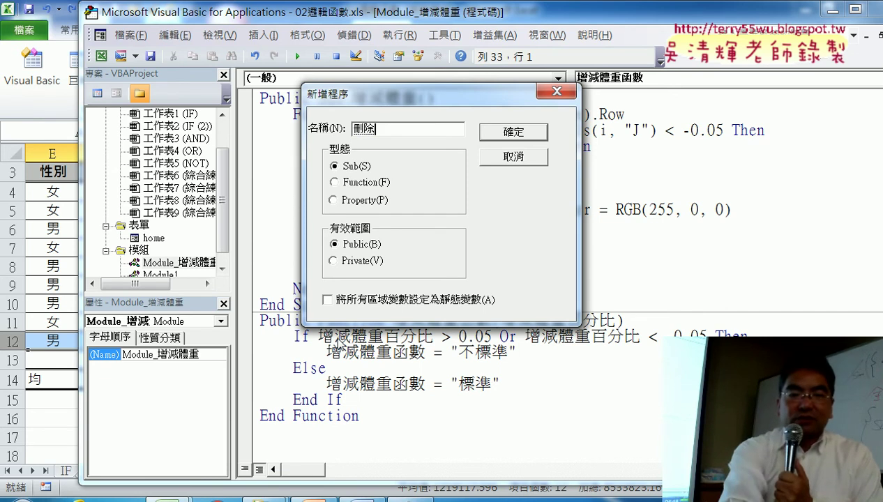
type("ㄌ")
type("列")
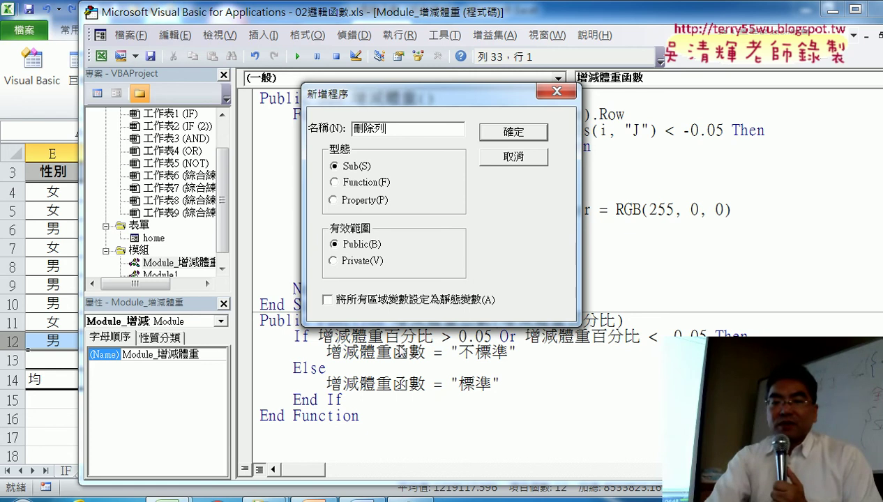
left_click(531, 133)
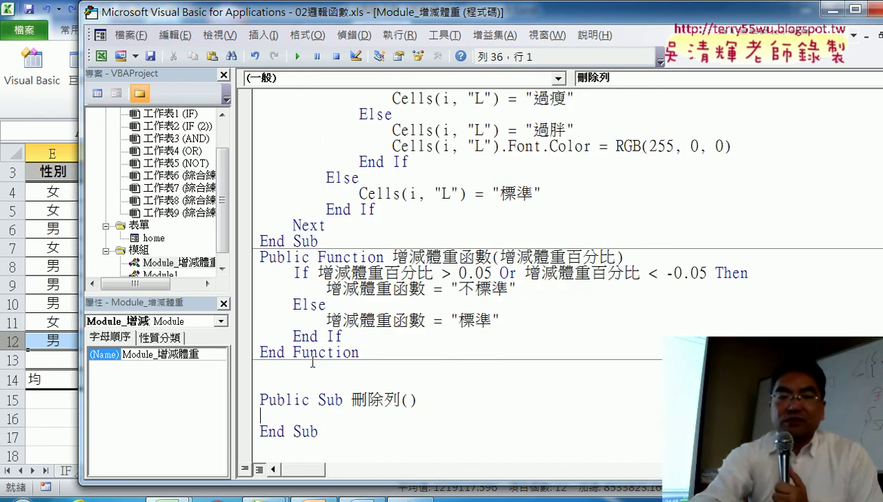
- Write the loop header For i = 13 To 4, dismissing the compile error along the way
left_click(310, 364)
key("Delete")
key("Delete")
type("for 1")
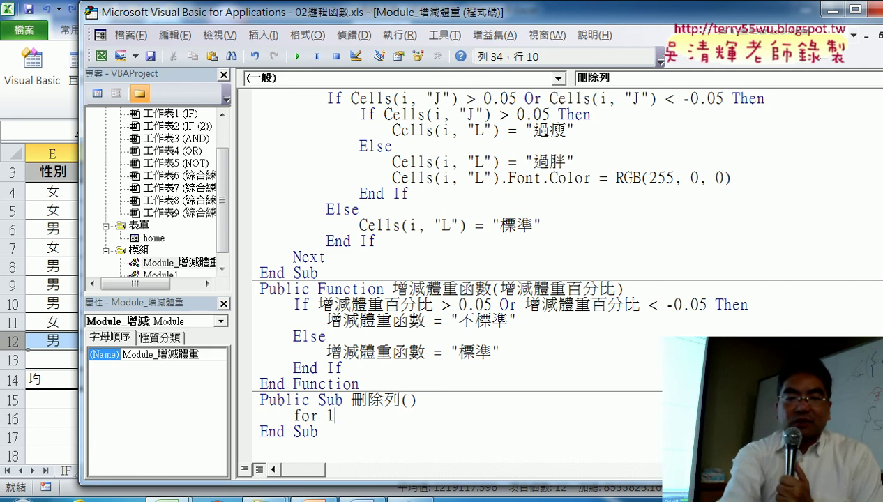
type("3")
key("BackSpace")
key("BackSpace")
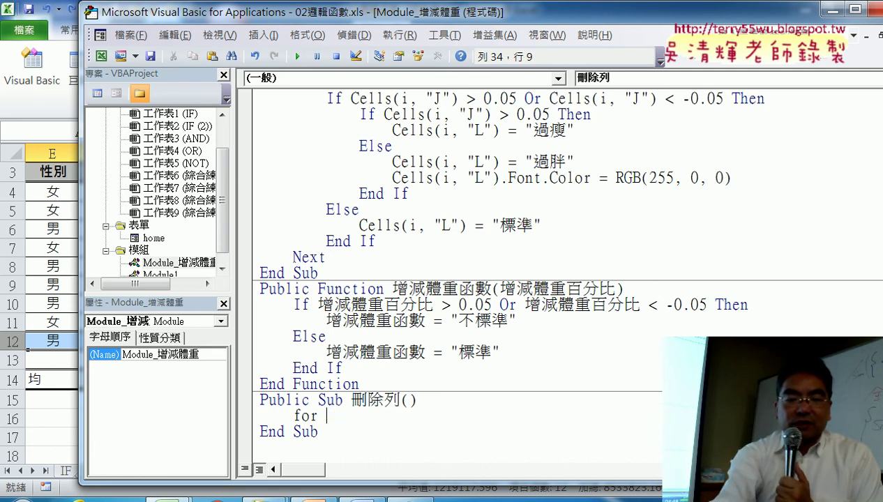
type("i=13 ")
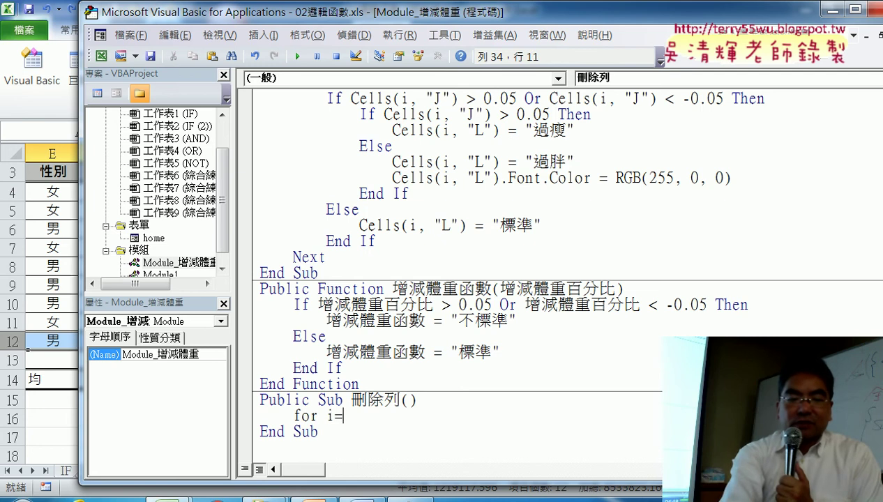
type("t")
left_click(292, 417)
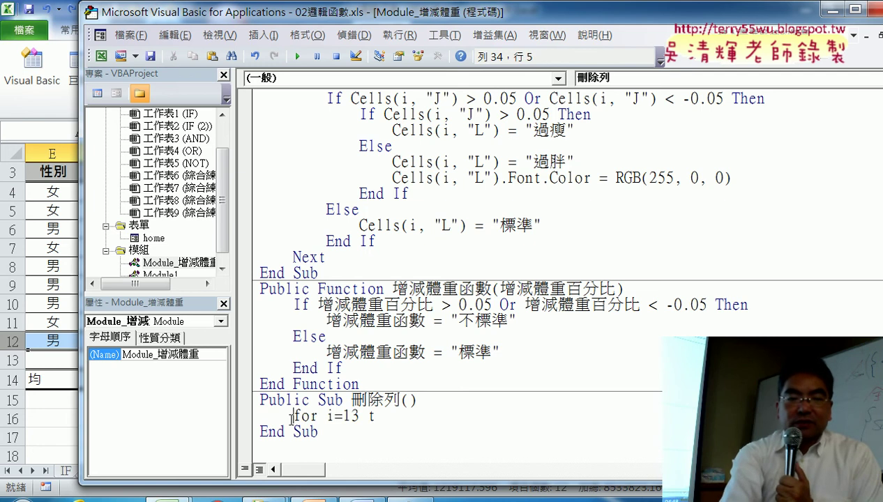
left_click(297, 433)
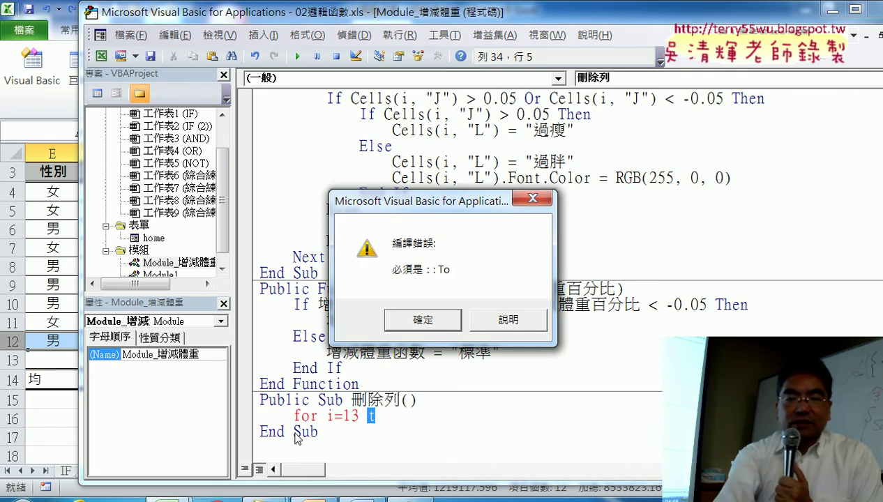
key("Return")
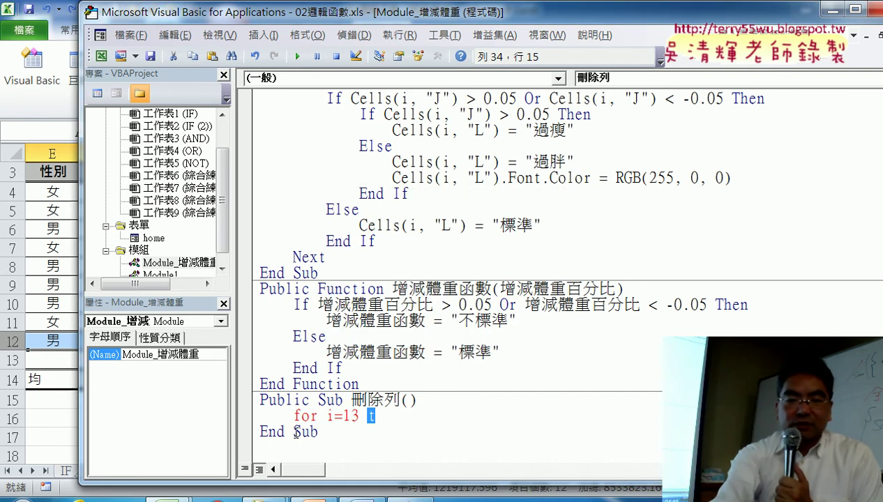
key("End")
type("o ")
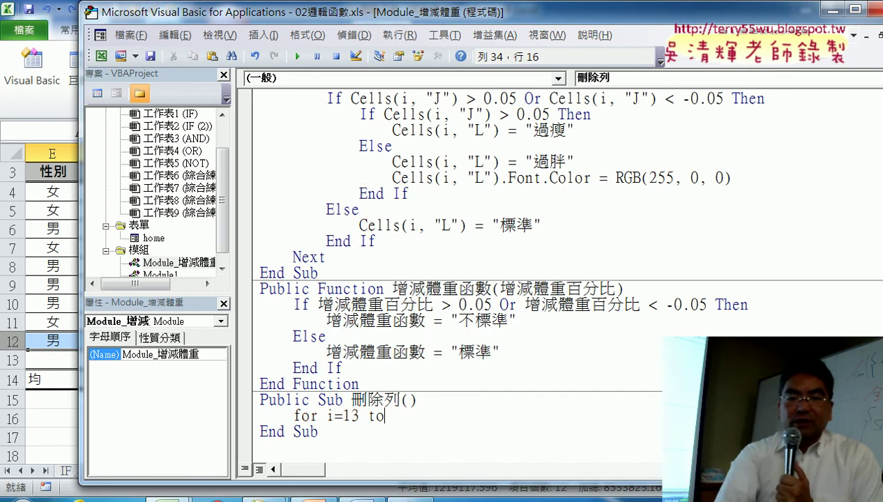
type("4")
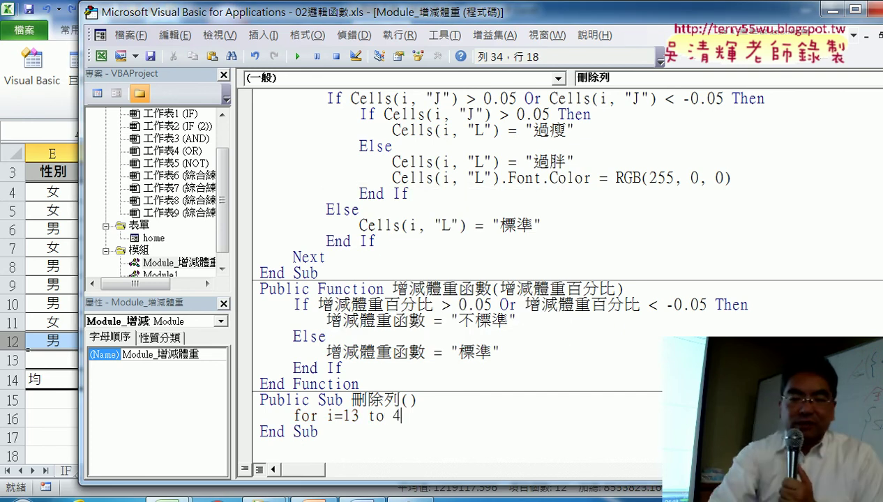
key("Return")
key("Return")
type("n")
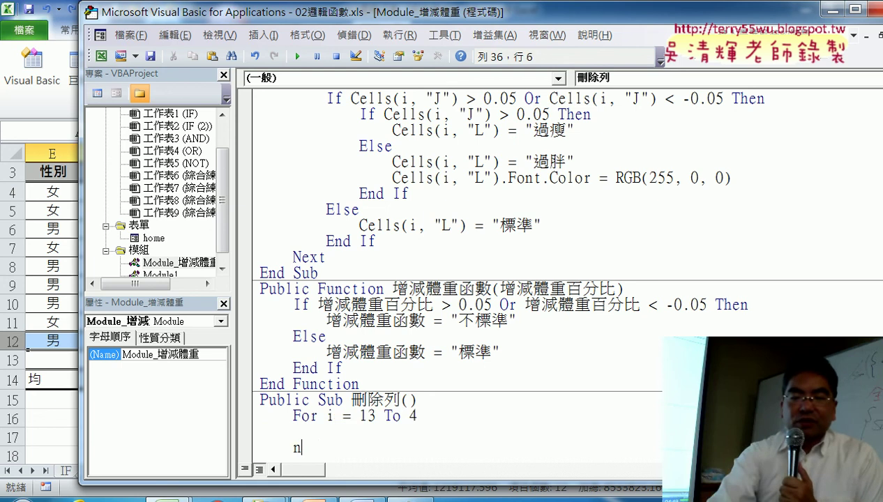
- Close the loop with Next, extend the header with Step -1, and indent the empty body
type("ext")
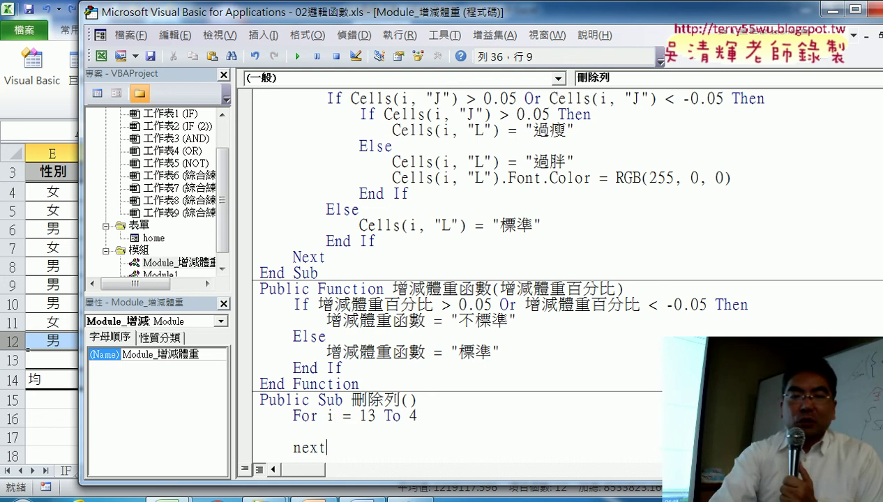
key("Up")
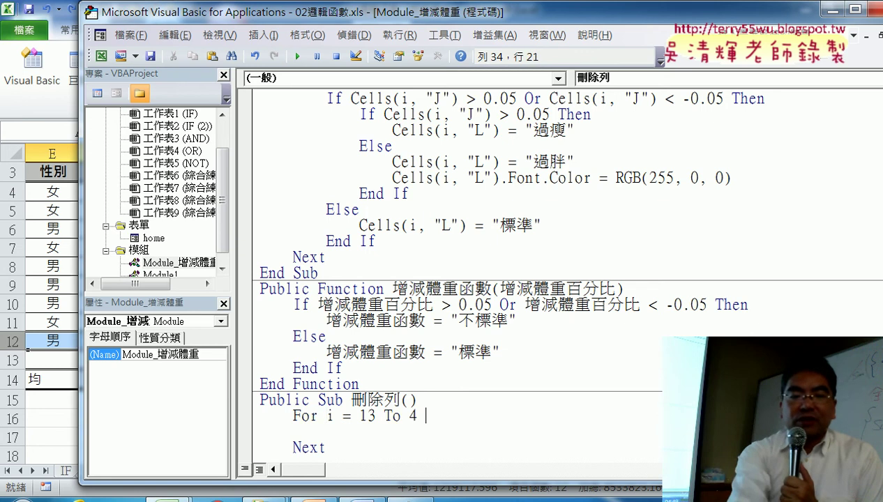
type("ste")
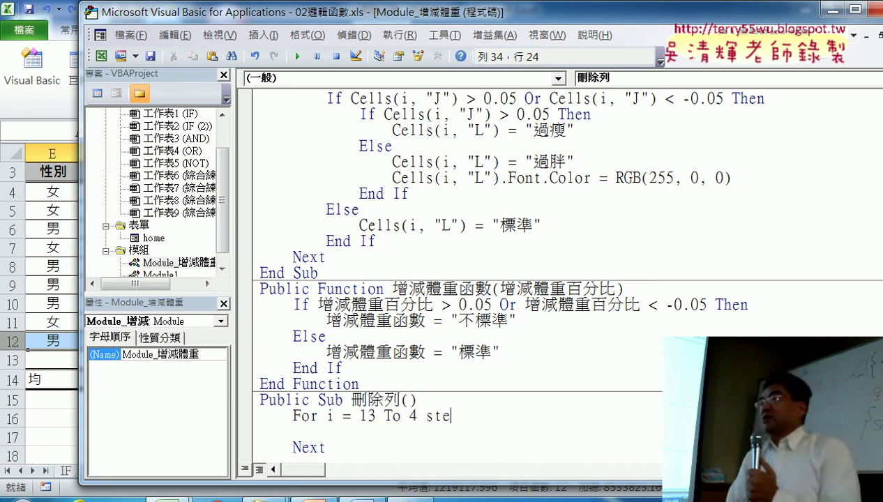
type("p")
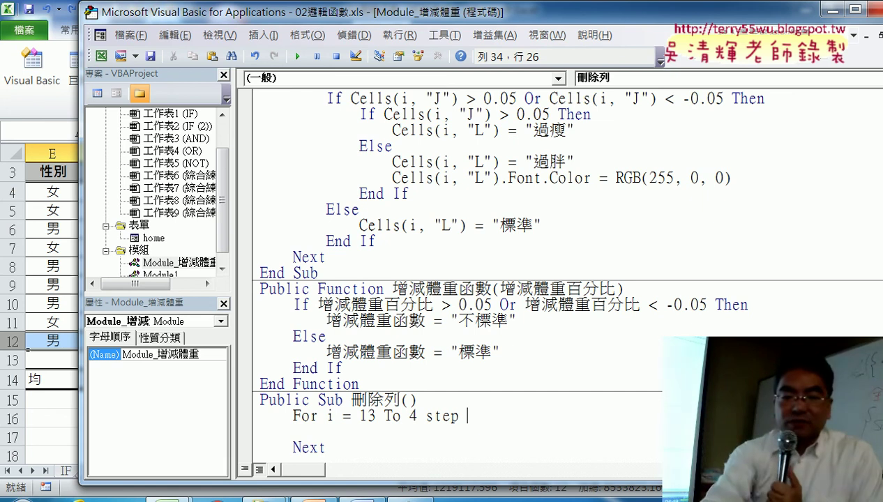
type("-")
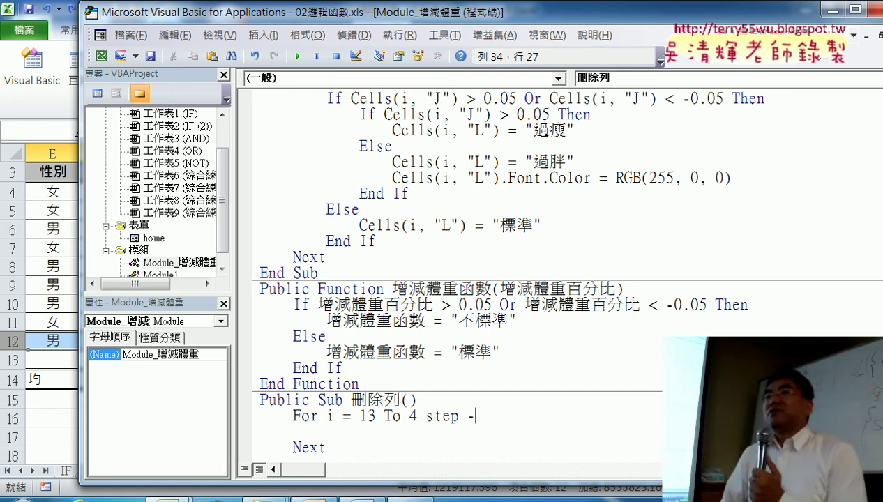
type("1")
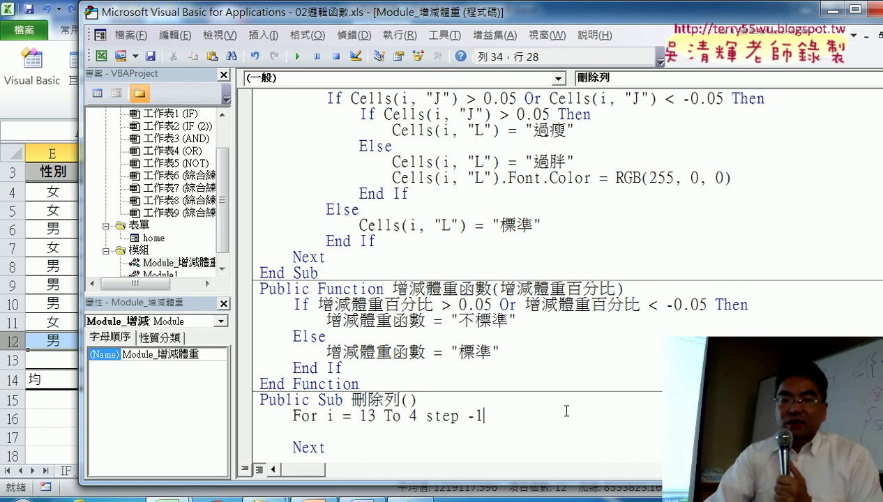
scroll(560, 413, "down", 1)
left_click(450, 403)
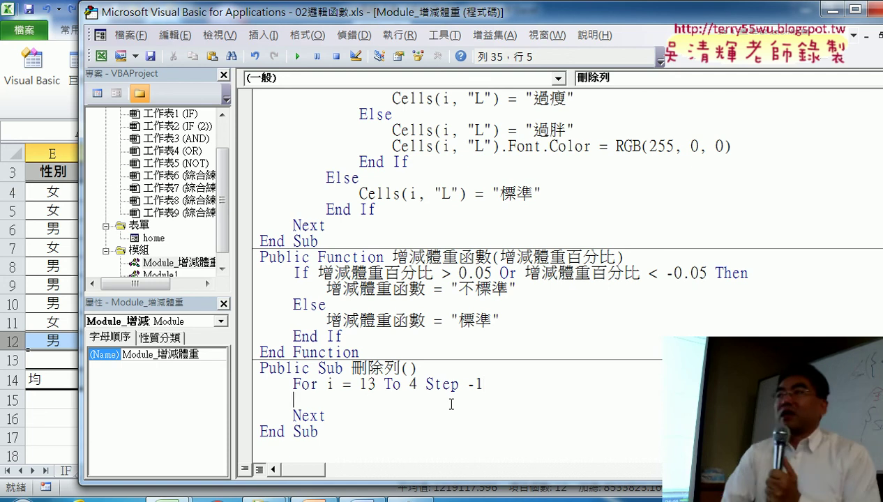
key("Tab")
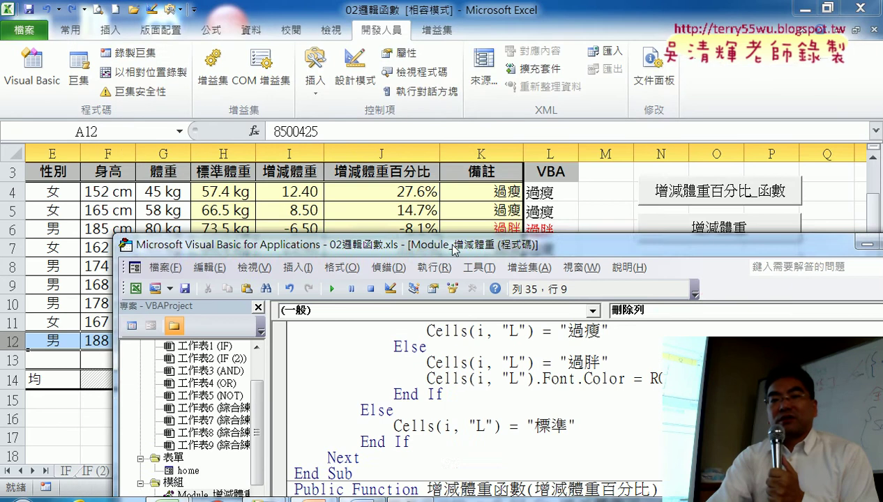
- Move the editor aside to check the 過胖 labels in column K
left_click_drag(419, 26, 458, 276)
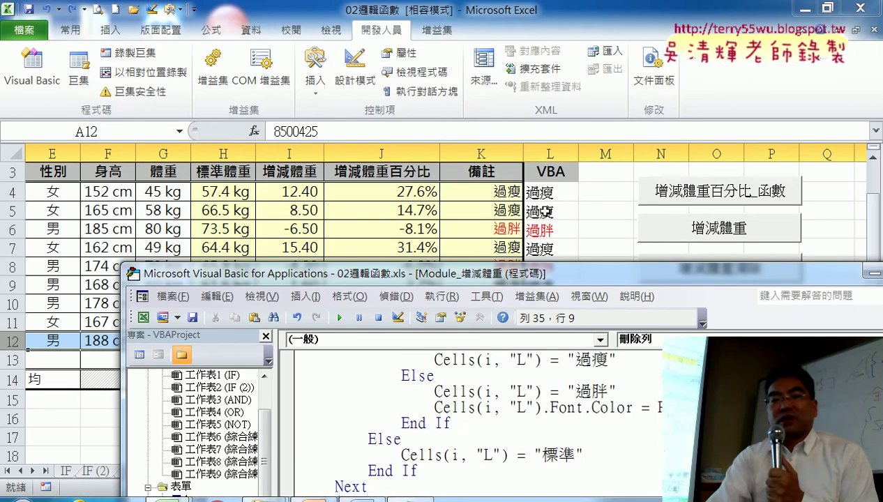
left_click_drag(489, 281, 882, 147)
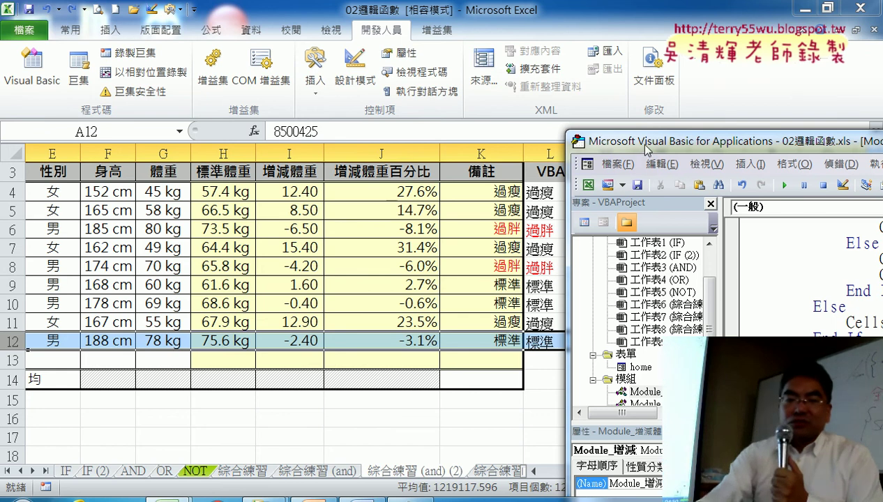
mouse_move(638, 145)
left_mouse_down()
mouse_move(152, 58)
mouse_move(130, 5)
left_mouse_up()
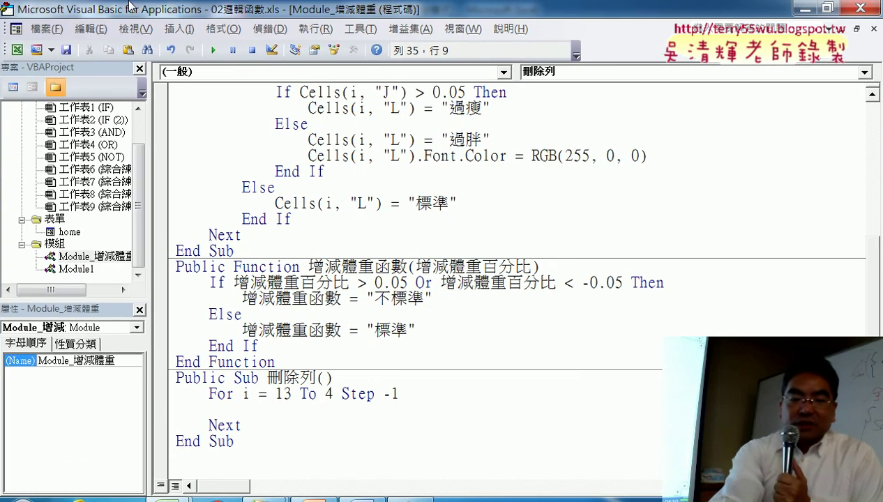
- Type If Cells(i, "K") <> "過胖" Then with its End If inside the loop
type("if ")
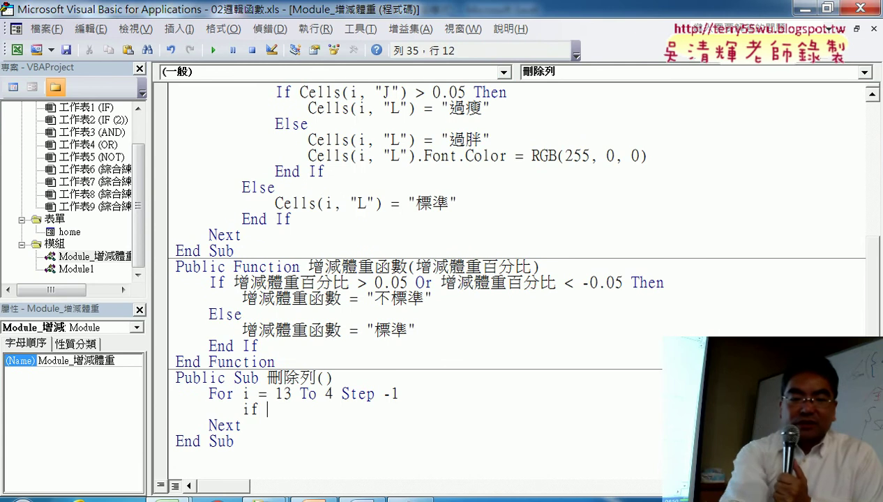
type("cell")
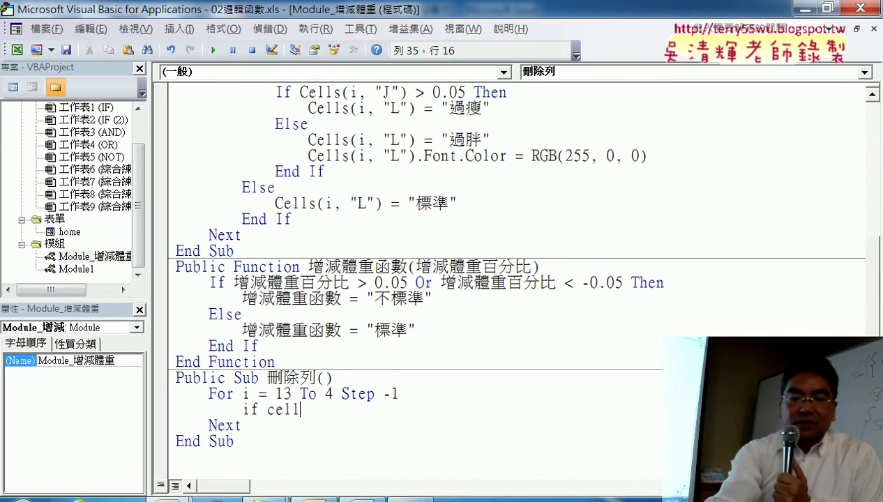
type("s(i")
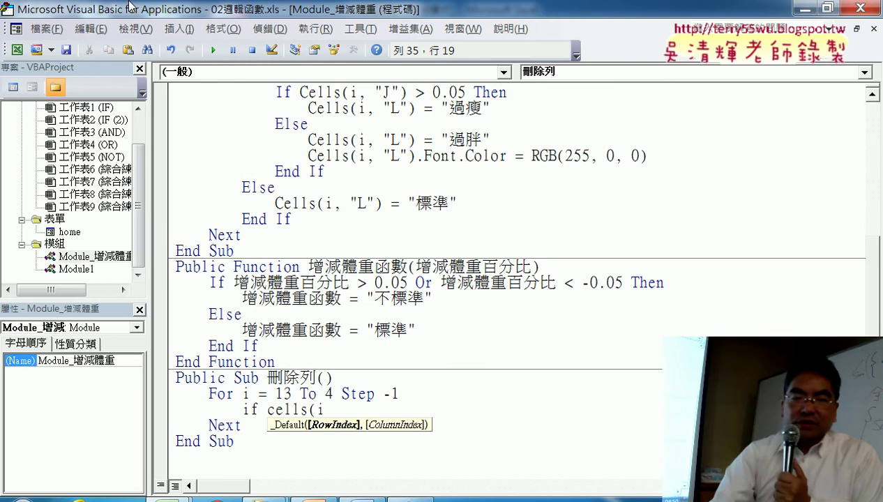
type(",\"")
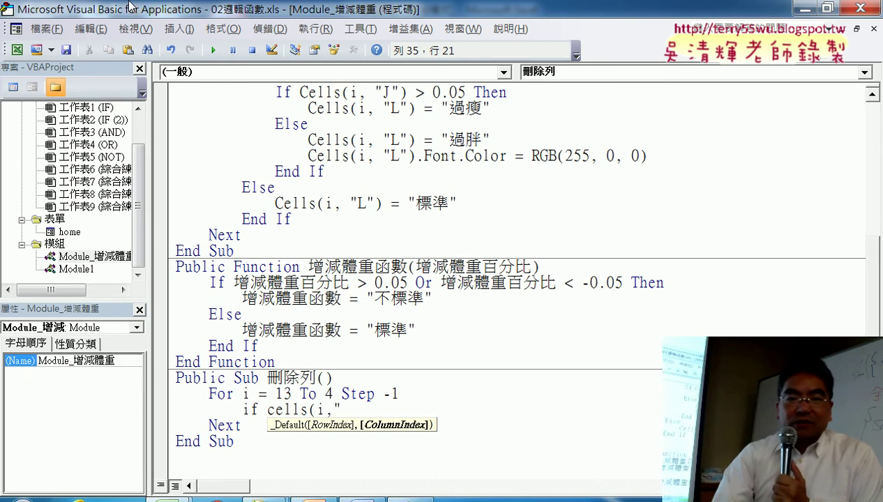
left_click_drag(250, 5, 625, 148)
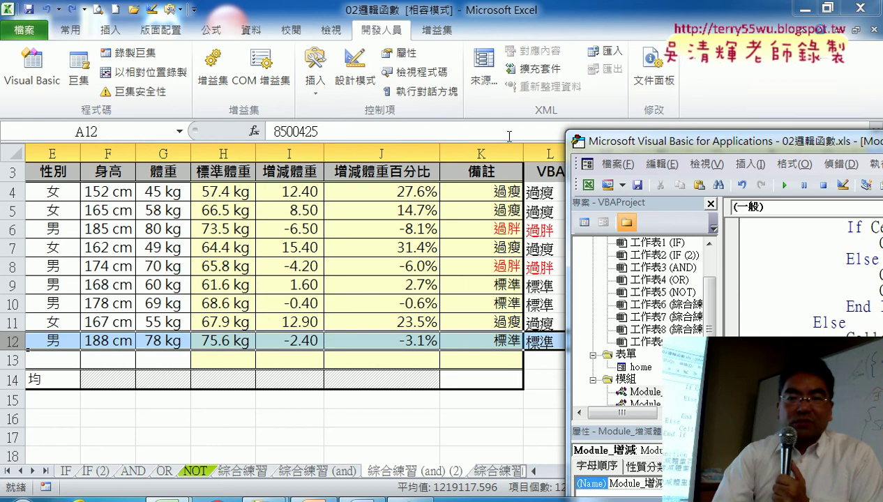
double_click(627, 143)
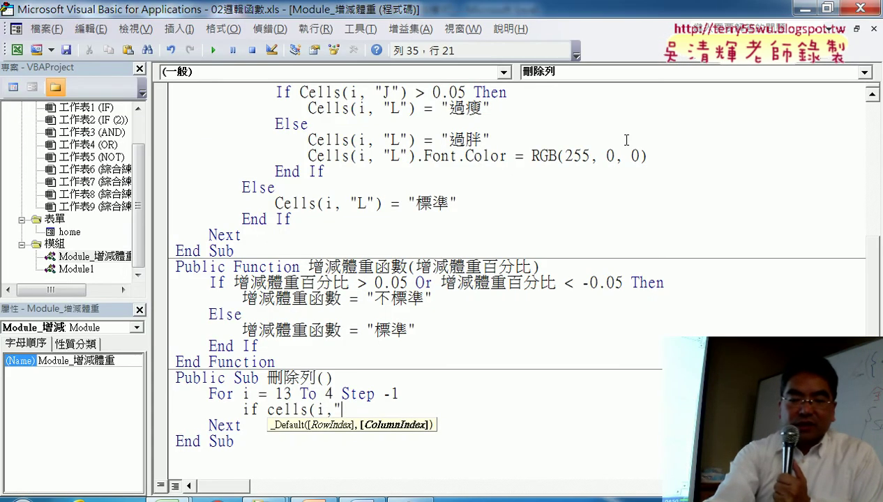
type("K")
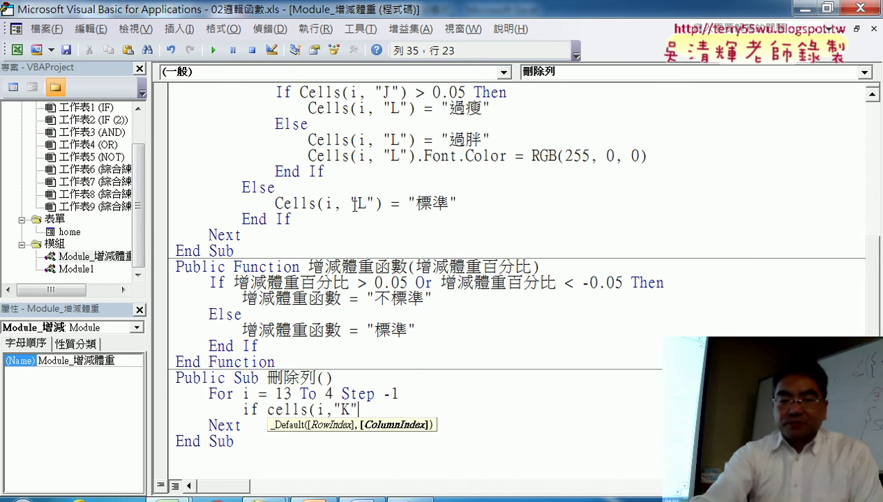
type(")<>")
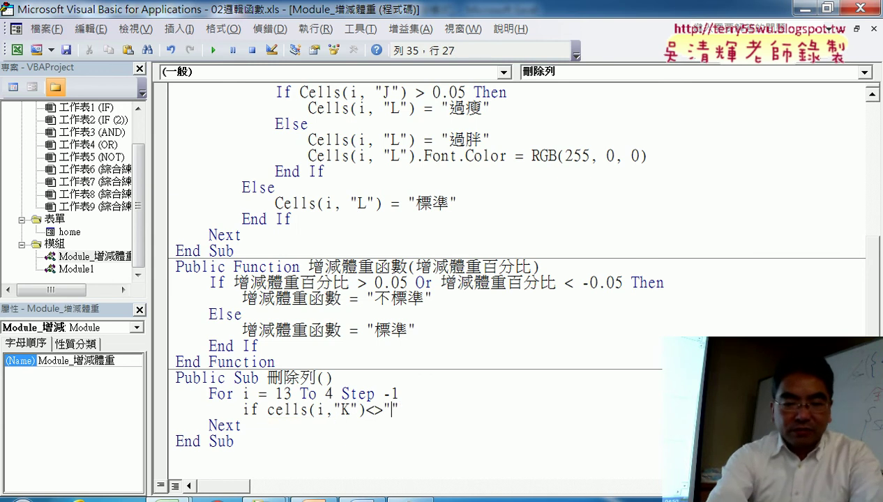
type("ㄕ")
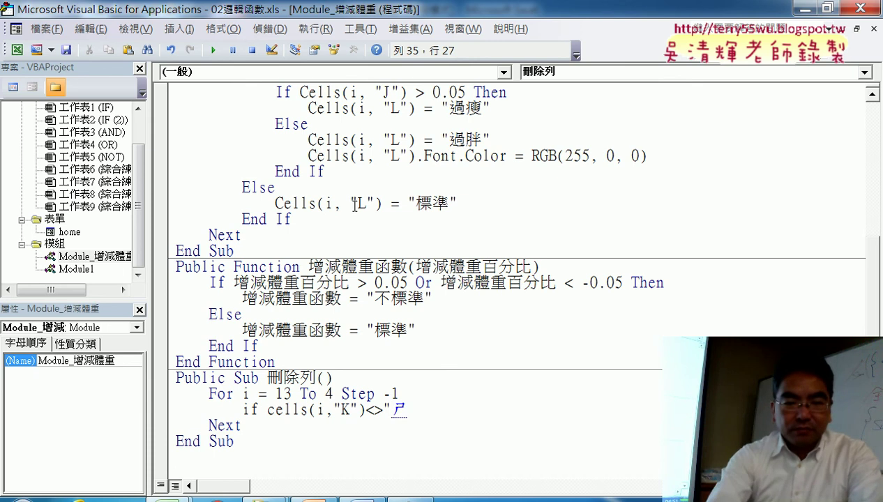
type("過ㄆㄤ")
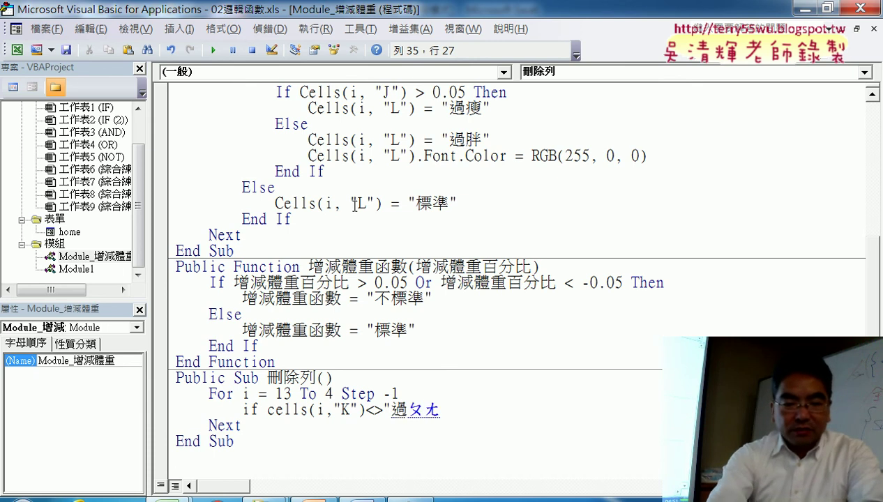
type("胖")
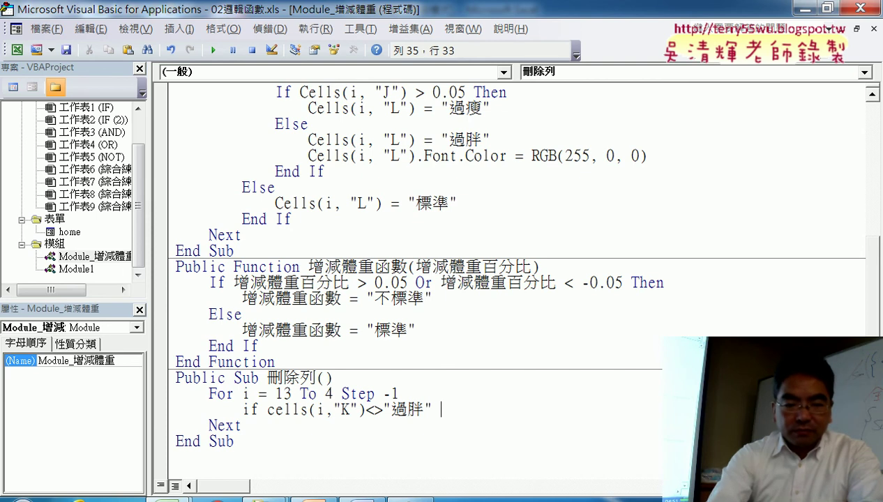
type("ㄊㄧㄋ")
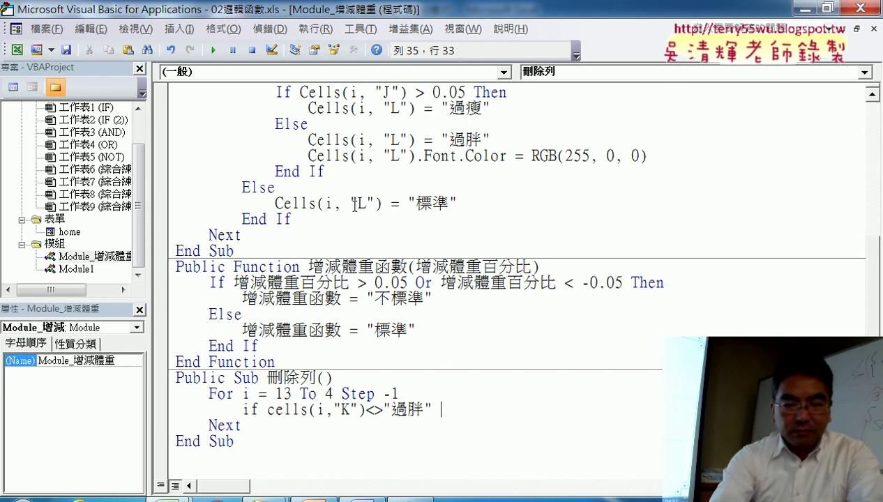
type("th")
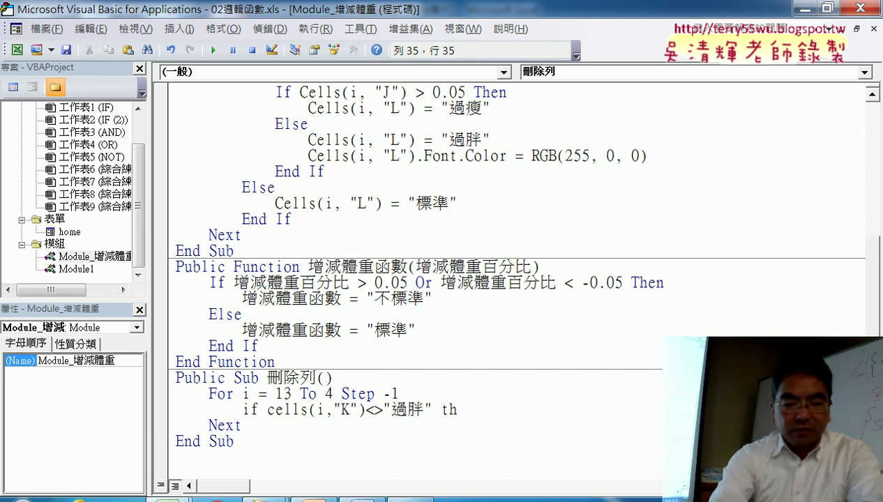
type("en")
key("Return")
key("Return")
type("en")
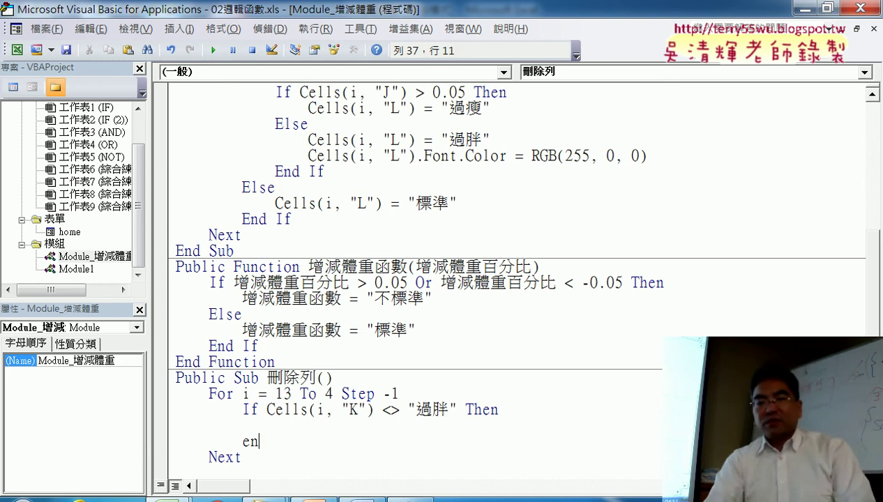
type("d if")
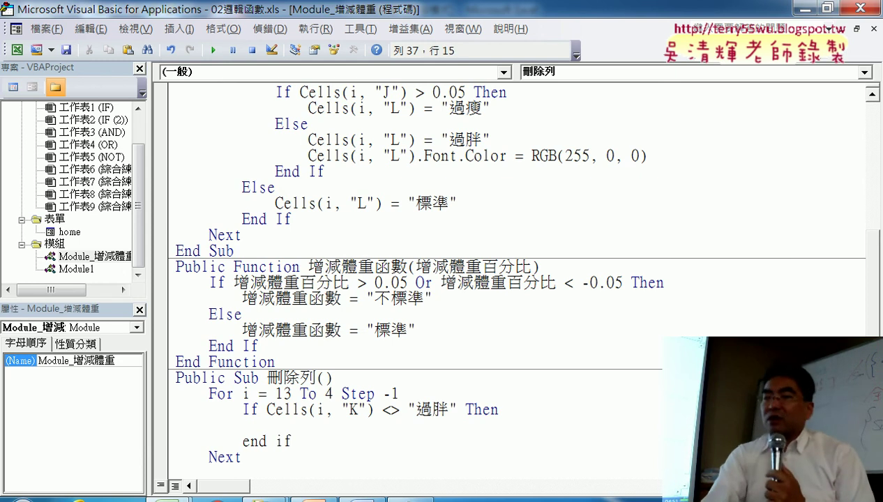
- Put an indented Rows(i).Delete inside the If block, keeping Next and End Sub on separate lines
left_click(280, 425)
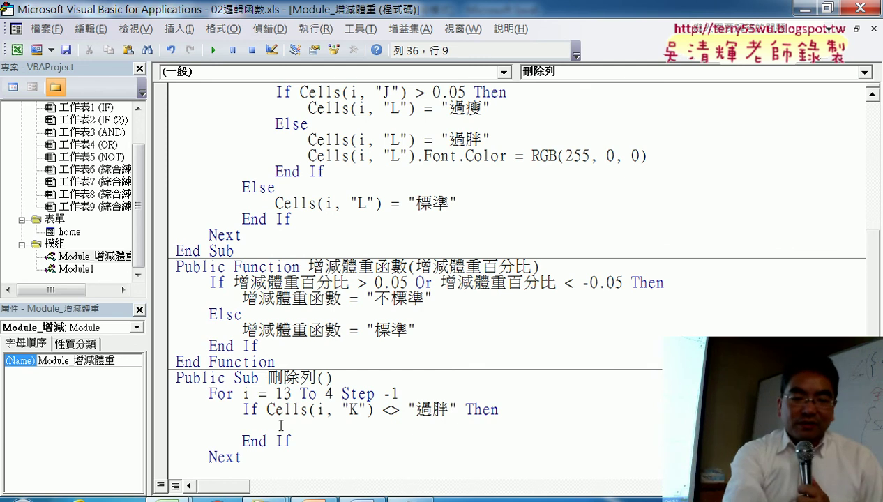
key("Tab")
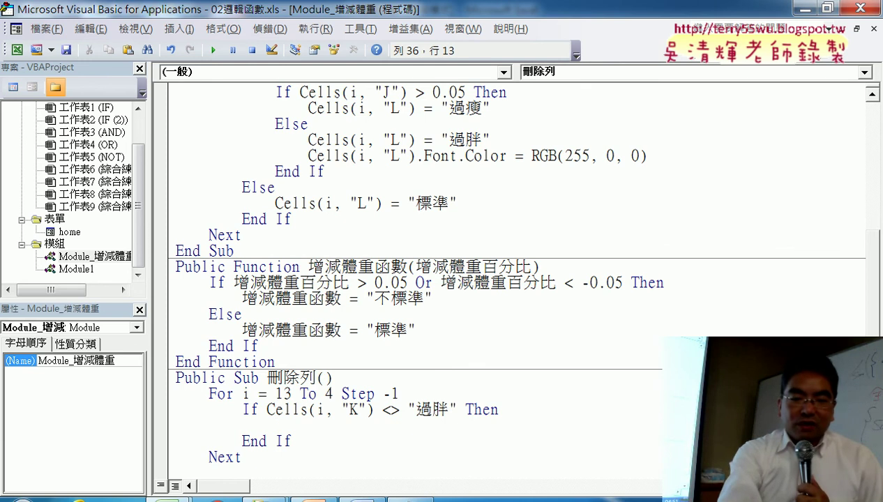
type("row")
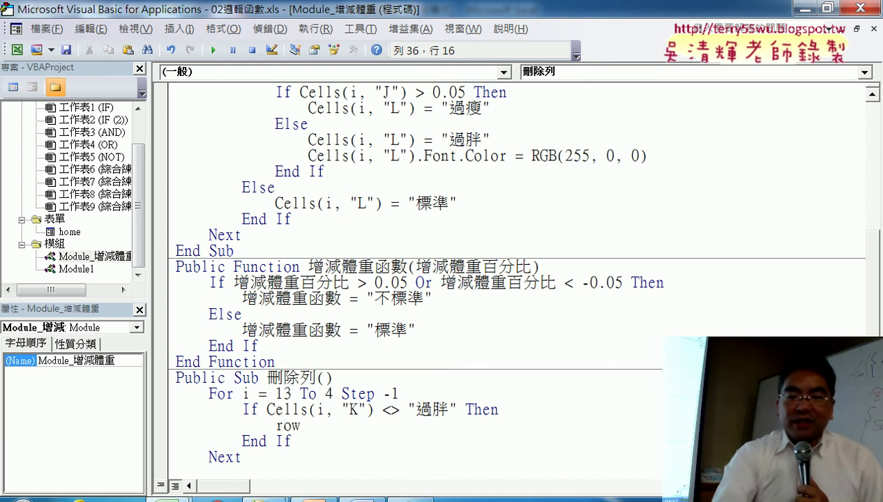
type("s(")
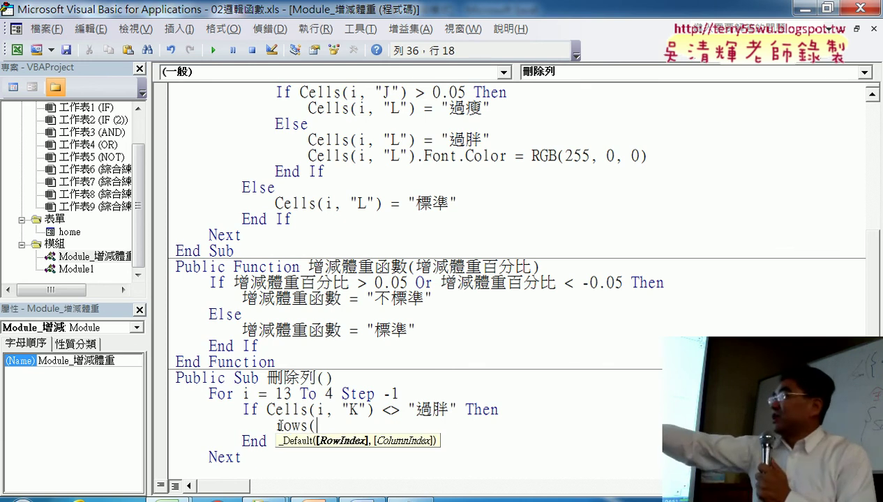
type("i")
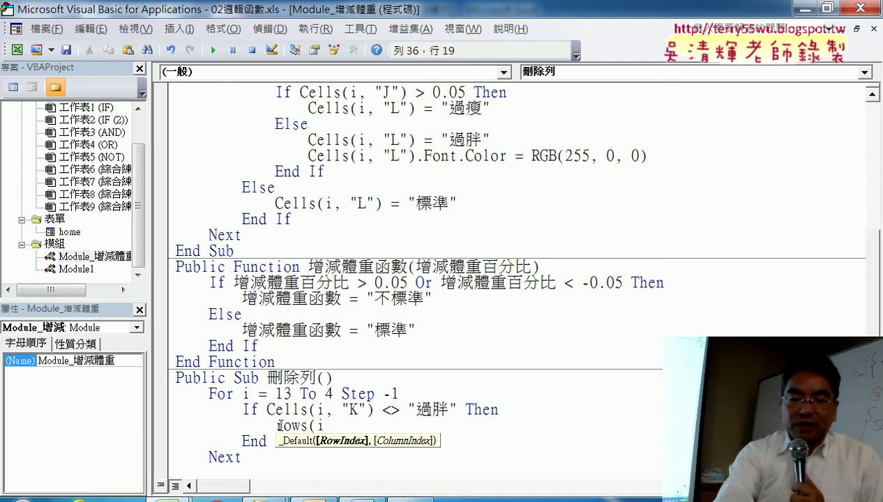
type(")")
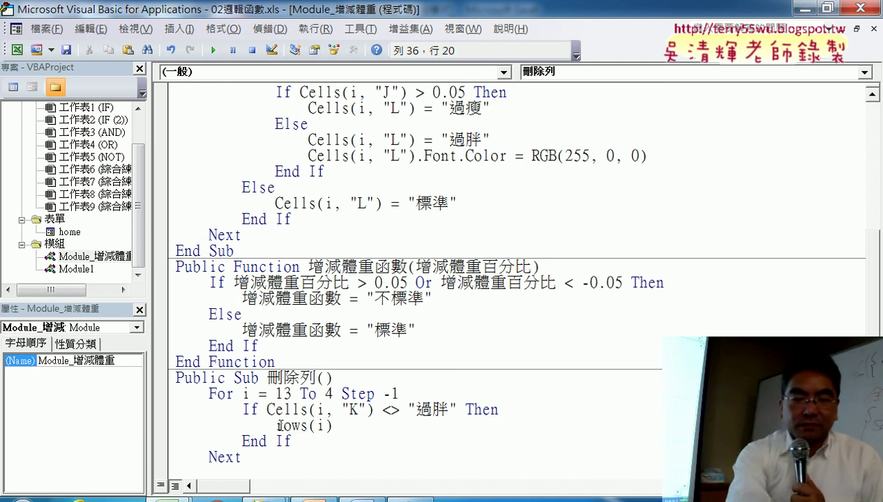
type(".del")
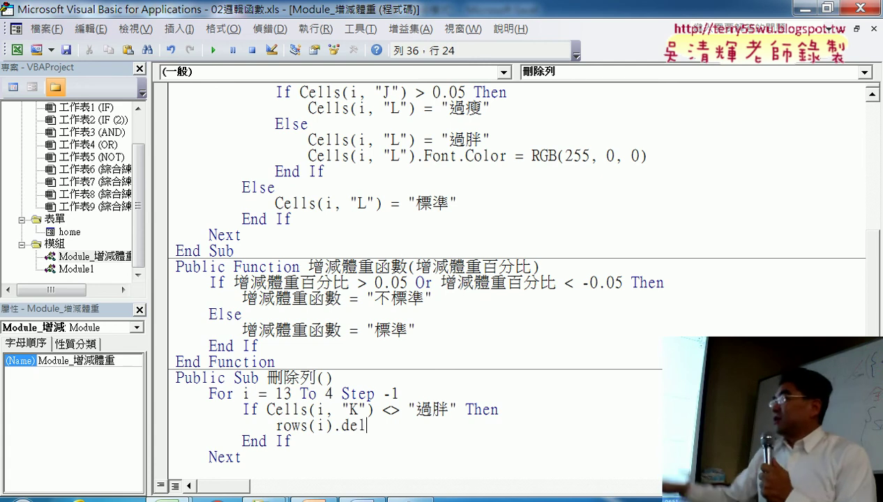
type("ete")
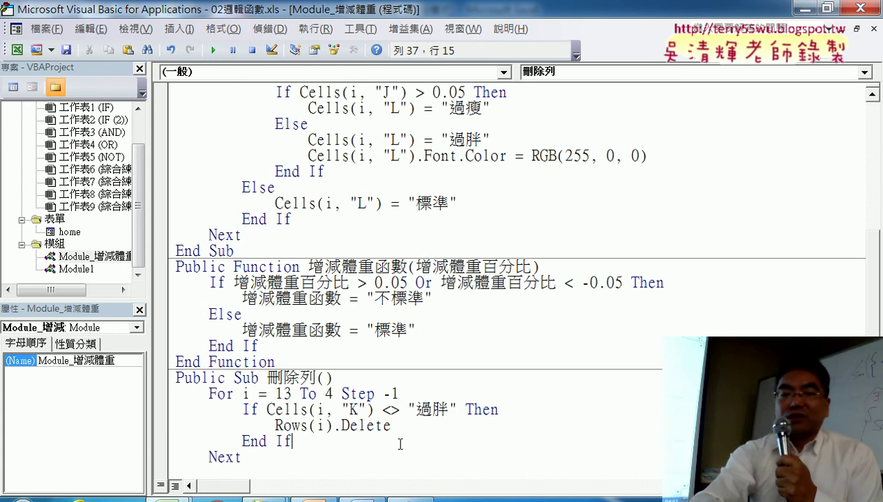
left_click(346, 455)
key("Delete")
key("ctrl+z")
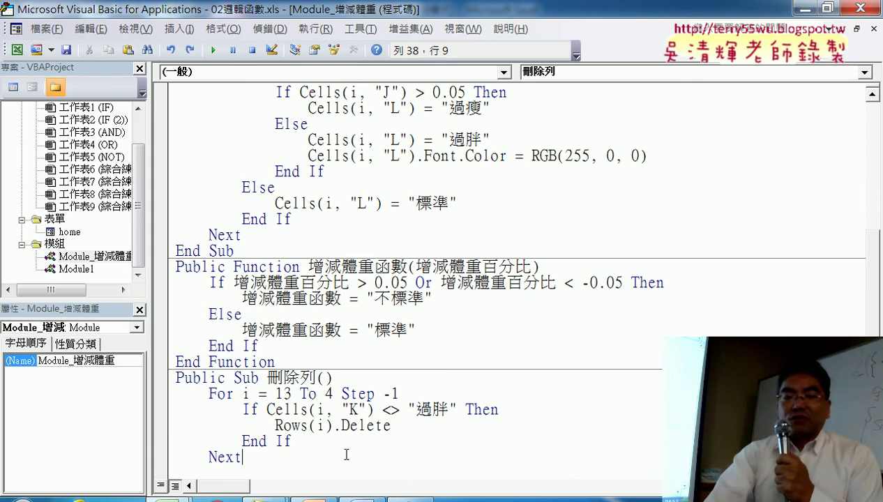
scroll(369, 424, "down", 1)
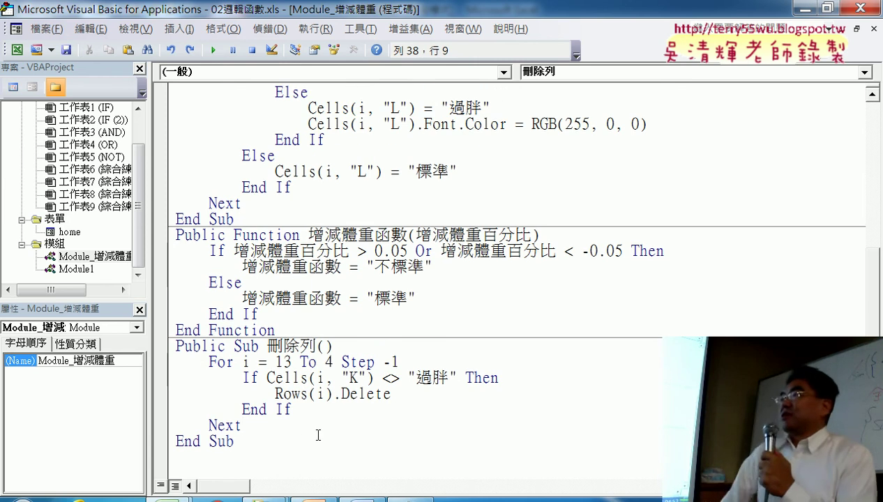
- Place a smaller code editor beside the weight table with the project panes collapsed
left_click_drag(275, 394, 412, 393)
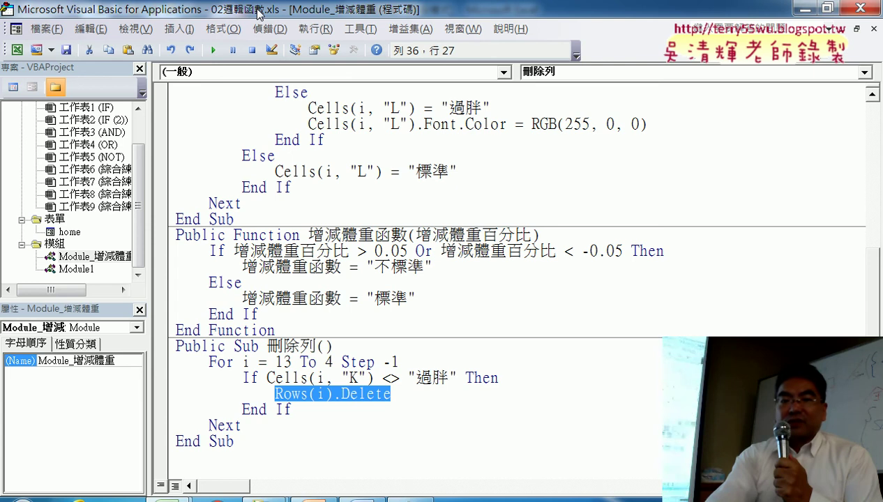
double_click(302, 16)
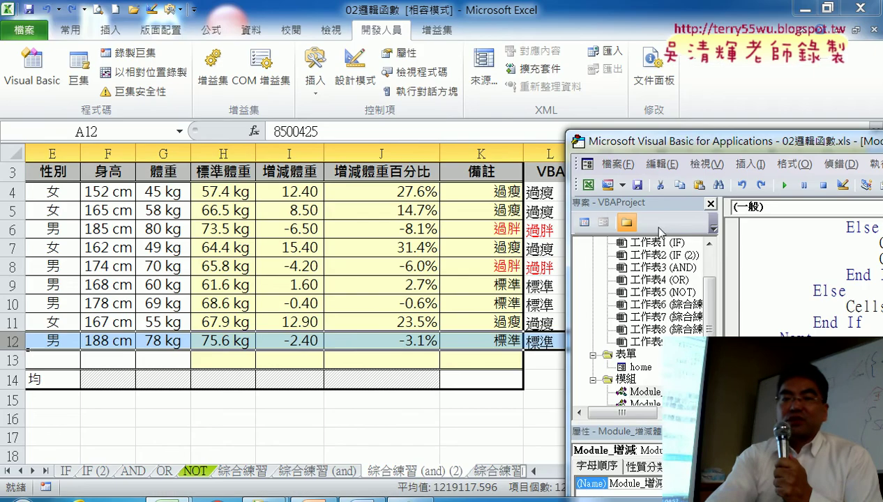
mouse_move(659, 147)
left_mouse_down()
mouse_move(381, 38)
mouse_move(667, 24)
left_mouse_up()
left_click_drag(727, 169, 593, 170)
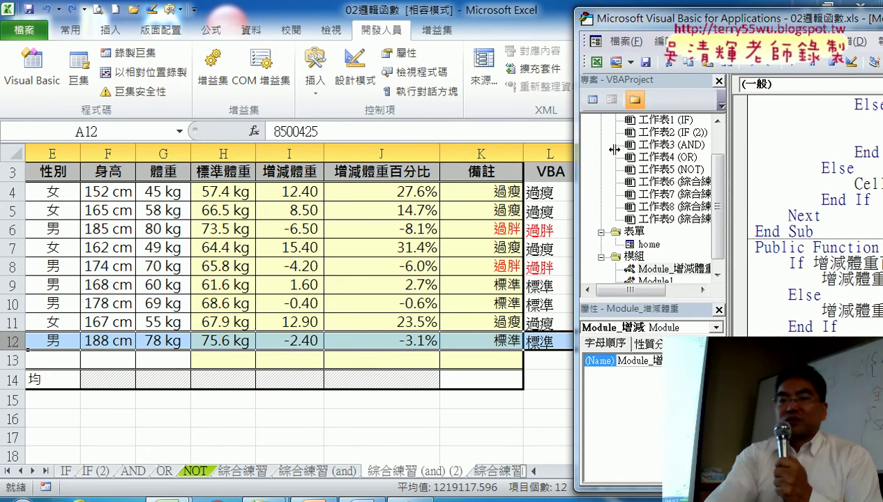
- Position the editor beside the worksheet and step into 刪除列 with F8 up to the For line
double_click(649, 19)
double_click(662, 9)
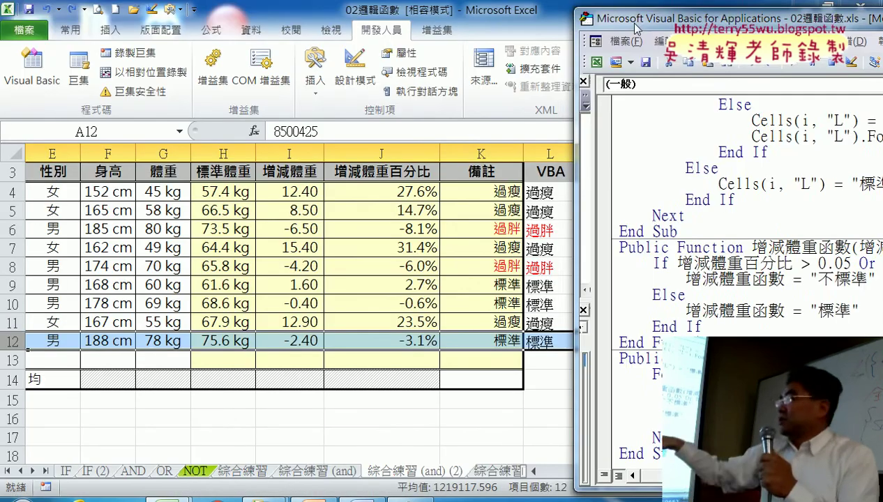
left_click_drag(669, 24, 662, 23)
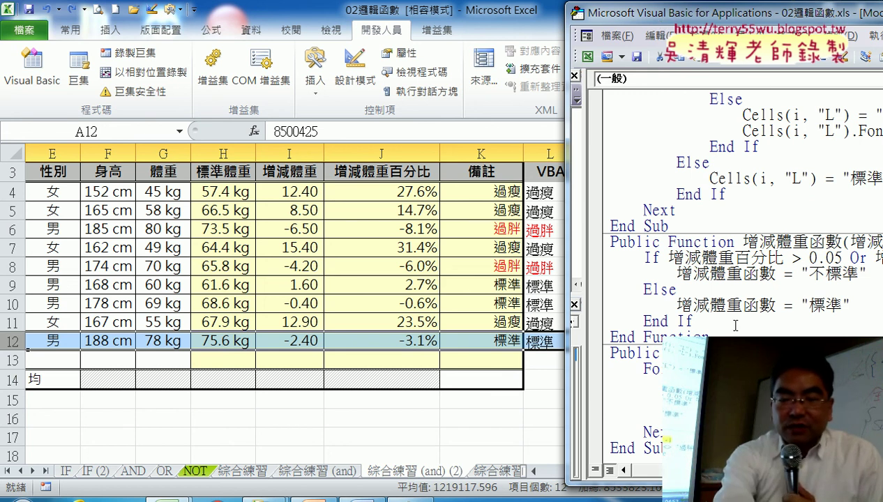
key("F8")
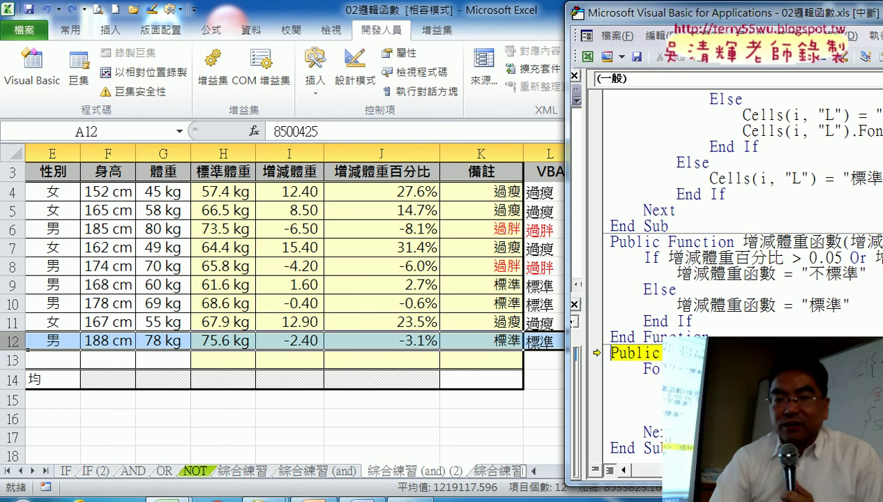
key("F8")
key("F8")
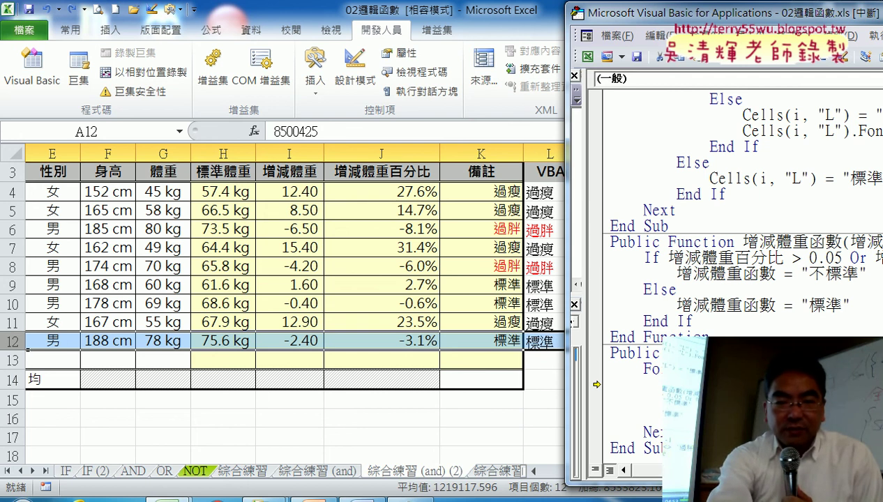
- Step through the loop with F8, deleting empty row 13 and the 188 cm and 167 cm rows
key("F8")
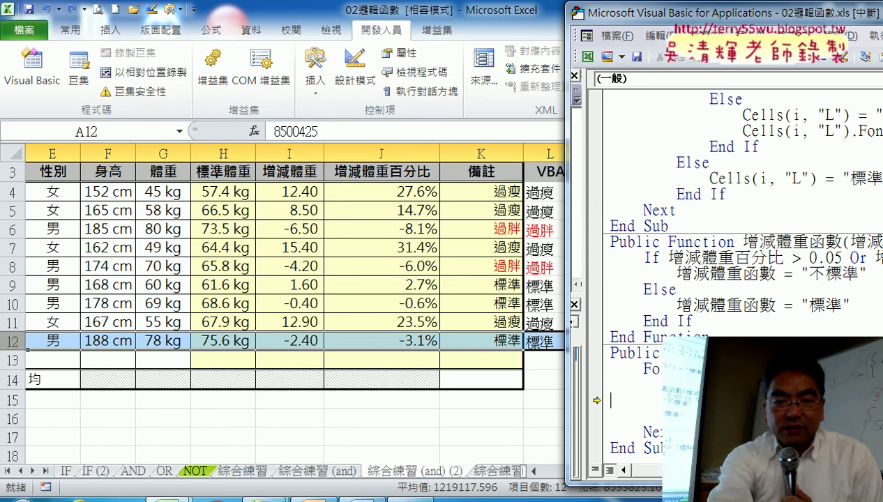
key("F8")
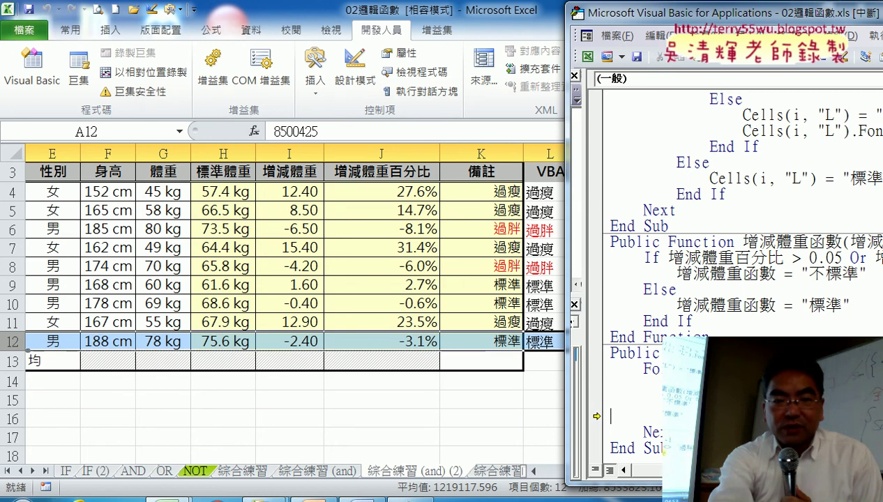
key("F8")
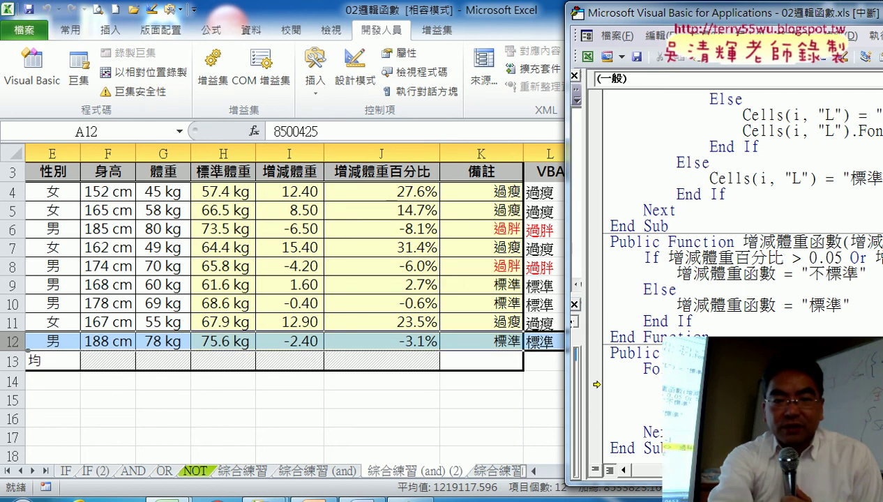
key("F8")
key("F8")
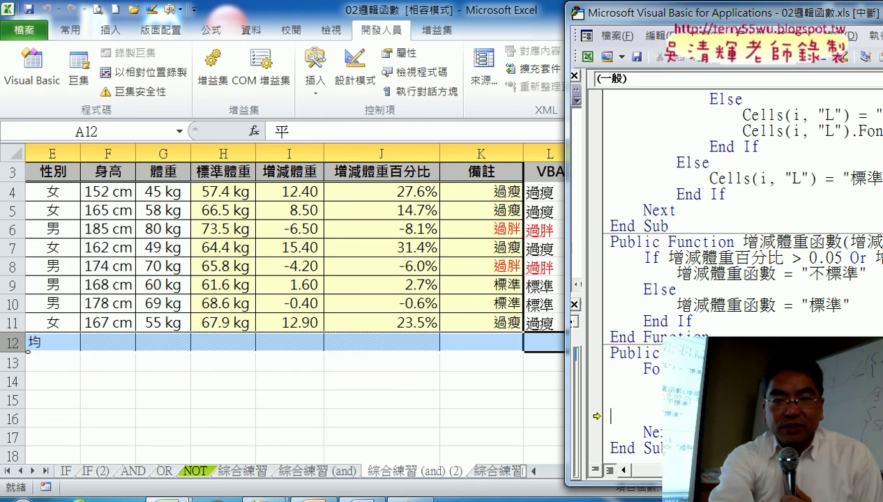
key("F8")
key("F8")
key("F8")
key("F8")
key("F8")
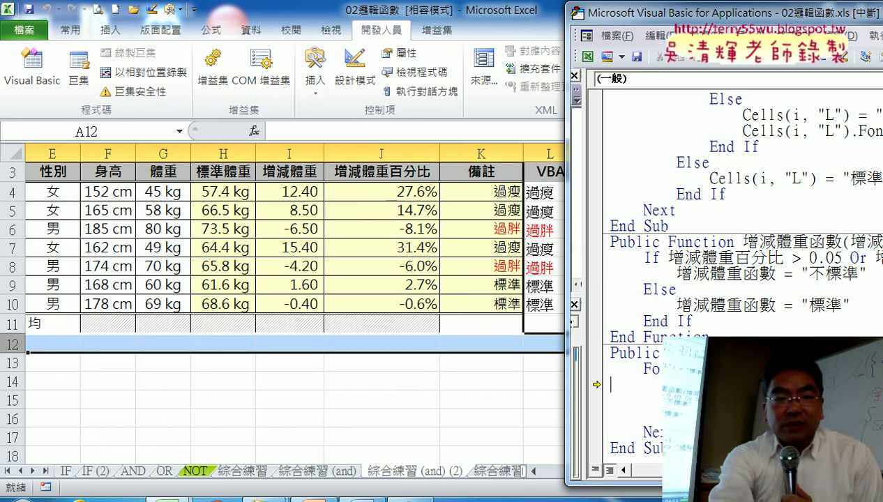
key("F8")
key("F8")
- Keep stepping to delete the 178, 168, 162 and 165 cm rows, then bring Excel forward
key("F8")
key("F8")
key("F8")
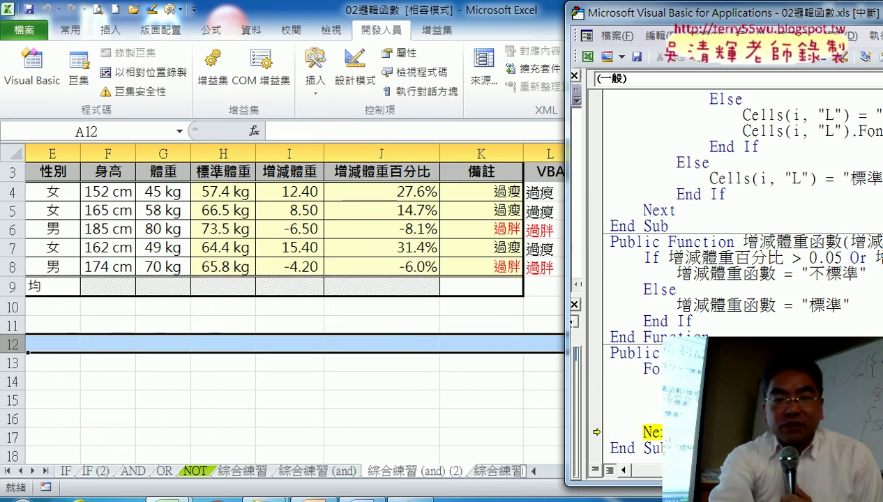
key("F8")
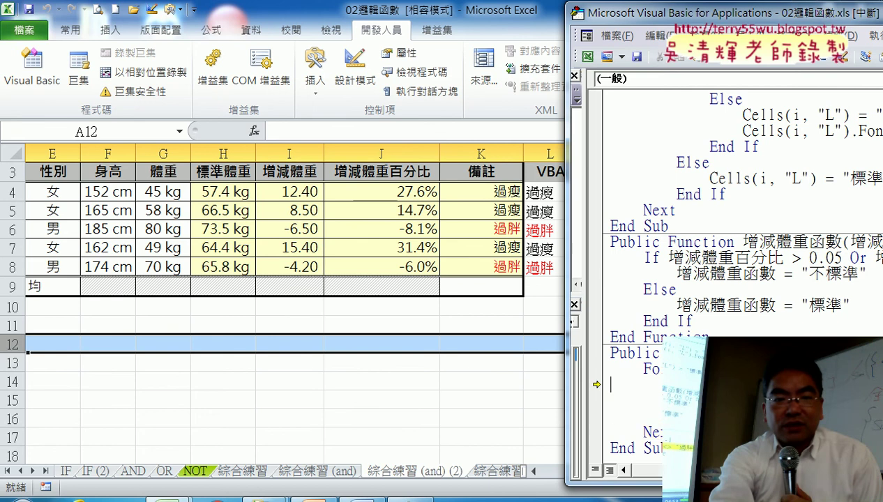
key("F8")
key("F8")
key("F8")
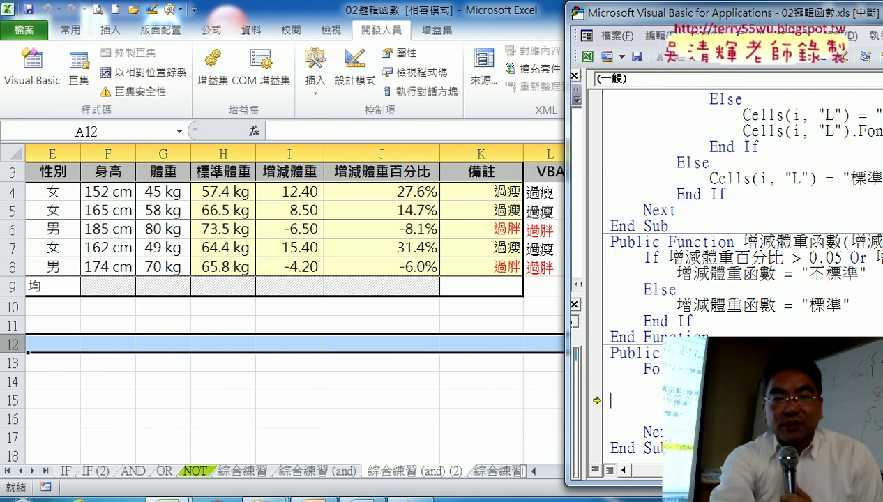
key("F8")
key("F8")
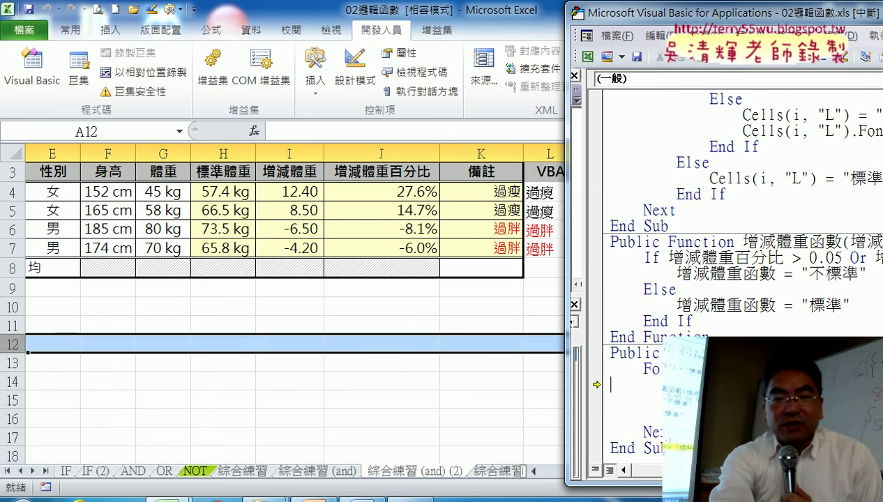
key("F8")
key("F8")
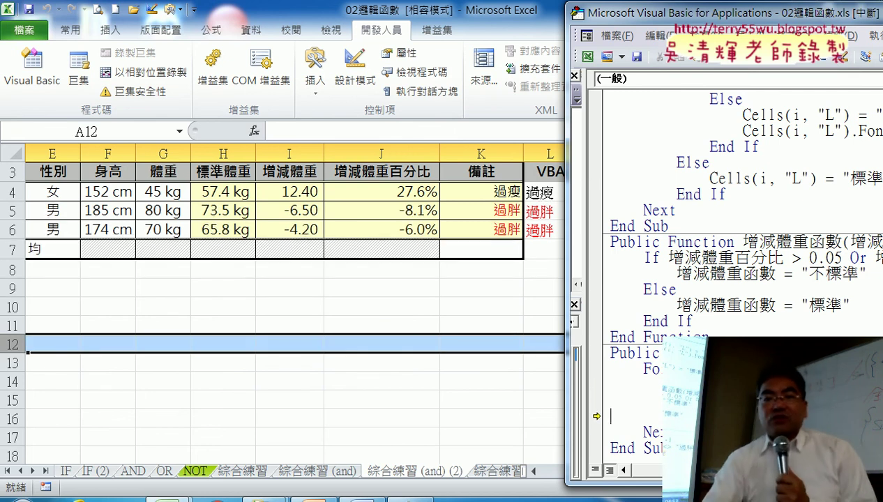
key("F8")
key("F8")
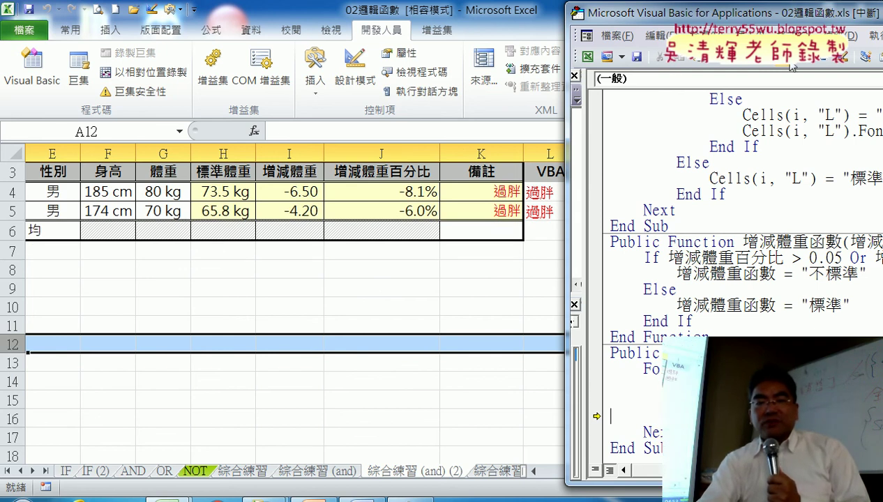
left_click(449, 288)
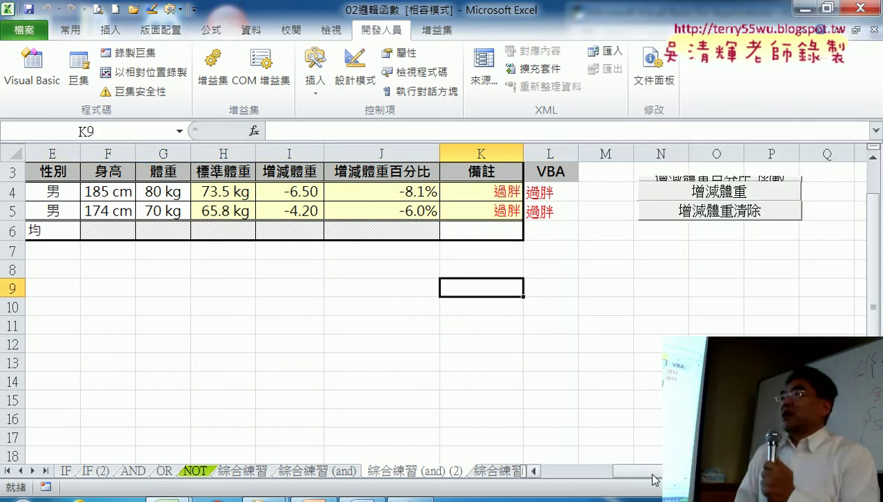
scroll(628, 472, "left", 2)
left_click_drag(780, 190, 778, 211)
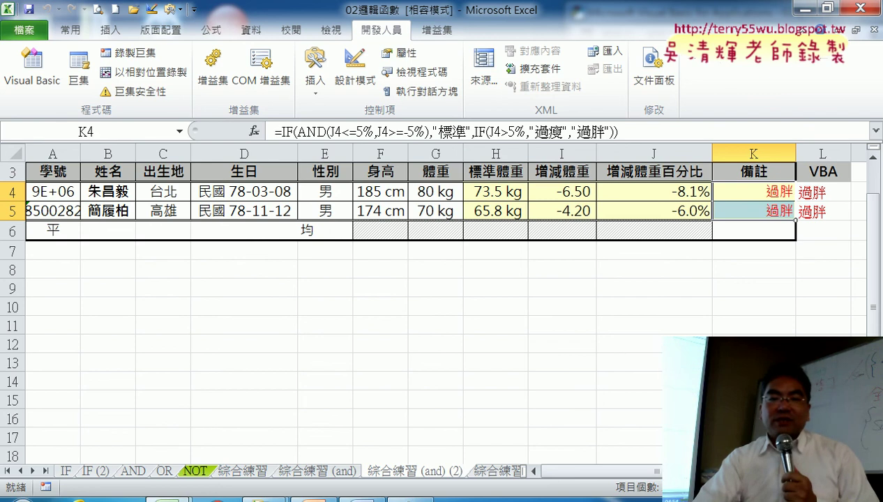
- Bring the VBA editor forward, widen the code view, and highlight 13 To 4 Step -1
mouse_move(202, 499)
left_click(250, 441)
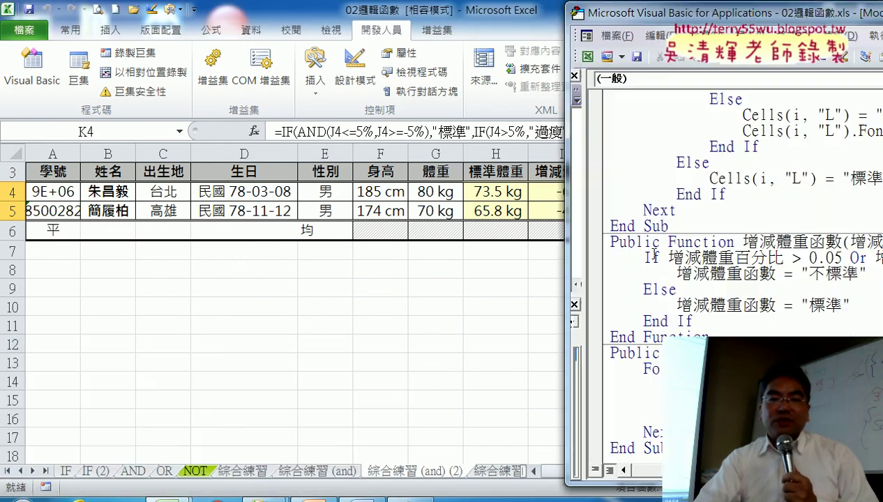
left_click_drag(709, 17, 249, 17)
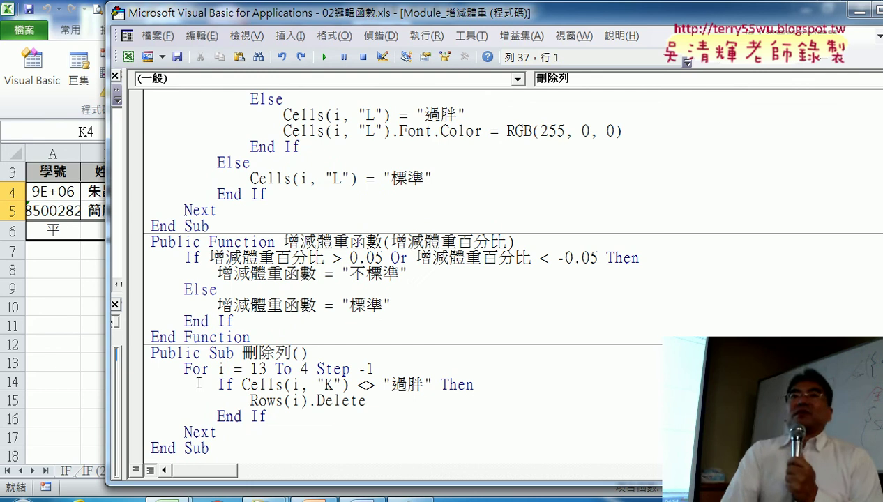
left_click_drag(249, 369, 390, 367)
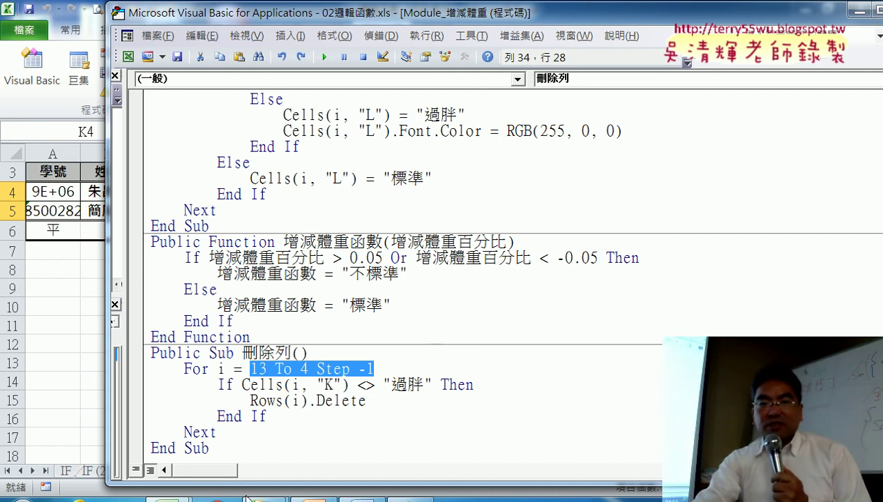
- Switch among the open Explorer windows to the (_上課資料_)_106 folder
mouse_move(265, 497)
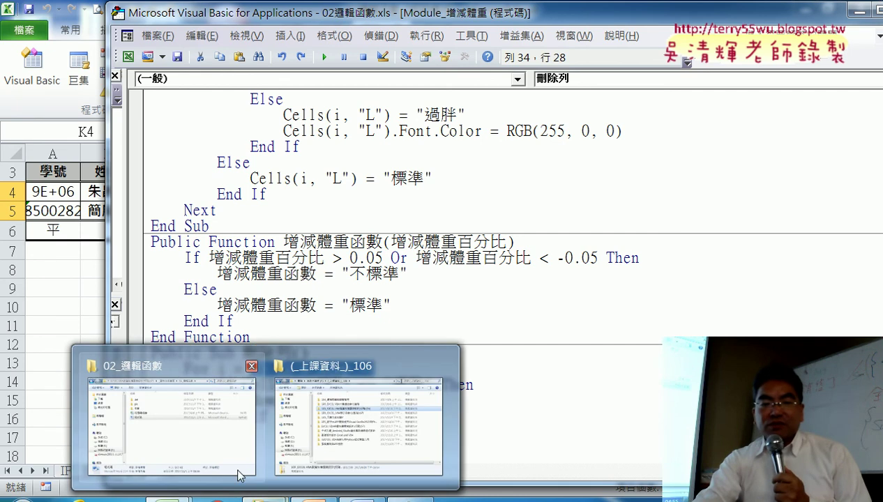
left_click(184, 405)
left_click(522, 72)
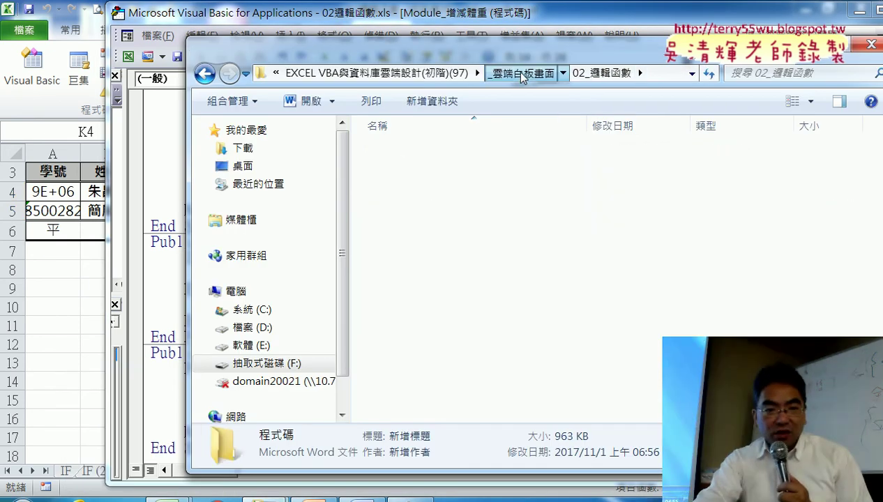
left_click(202, 75)
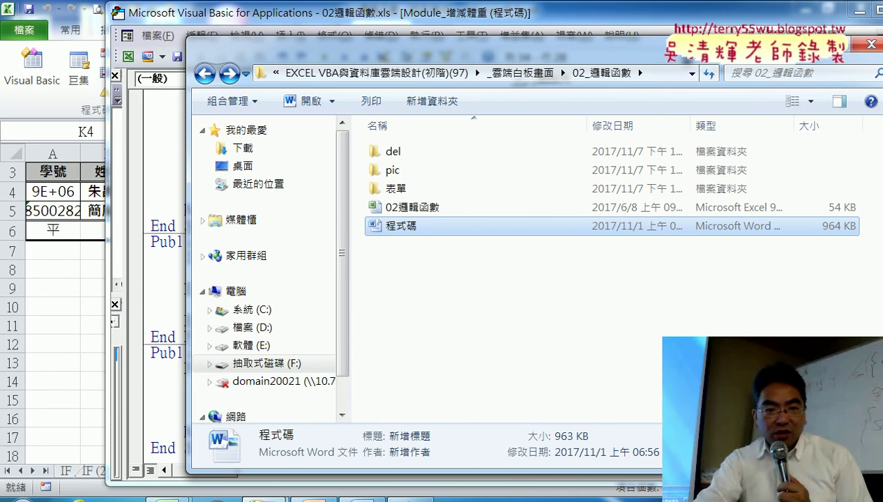
mouse_move(267, 497)
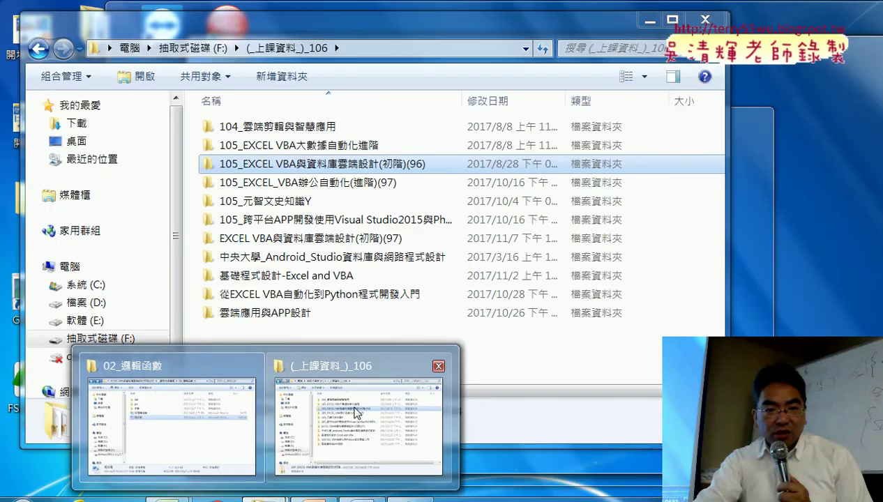
left_click(312, 473)
- Open 105_EXCEL VBA…(96) > 02_範例 > 範例檔(統一) > 03日期與時間函數 and its workbook
double_click(355, 170)
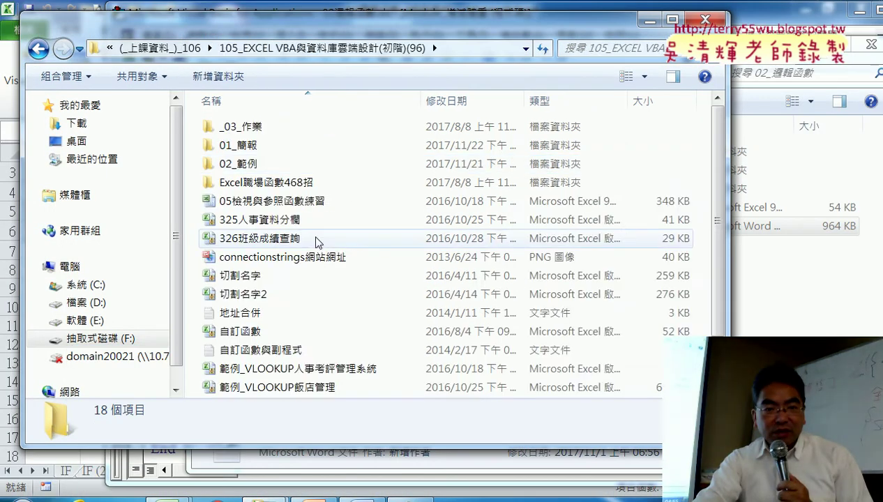
double_click(359, 166)
scroll(315, 262, "down", 4)
scroll(315, 262, "down", 3)
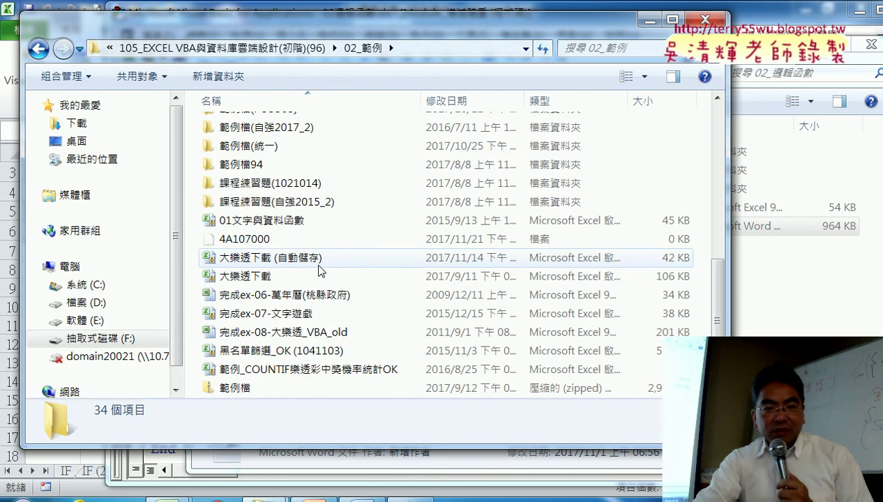
double_click(314, 146)
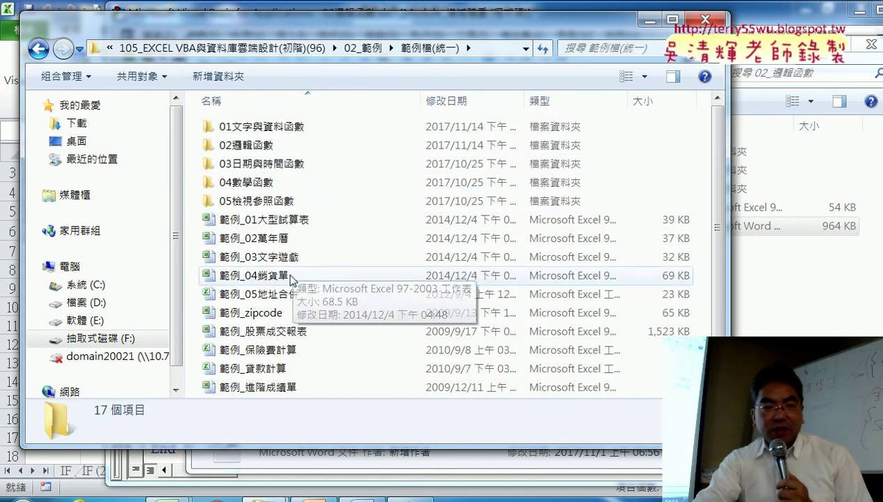
left_click(292, 170)
double_click(292, 169)
double_click(290, 129)
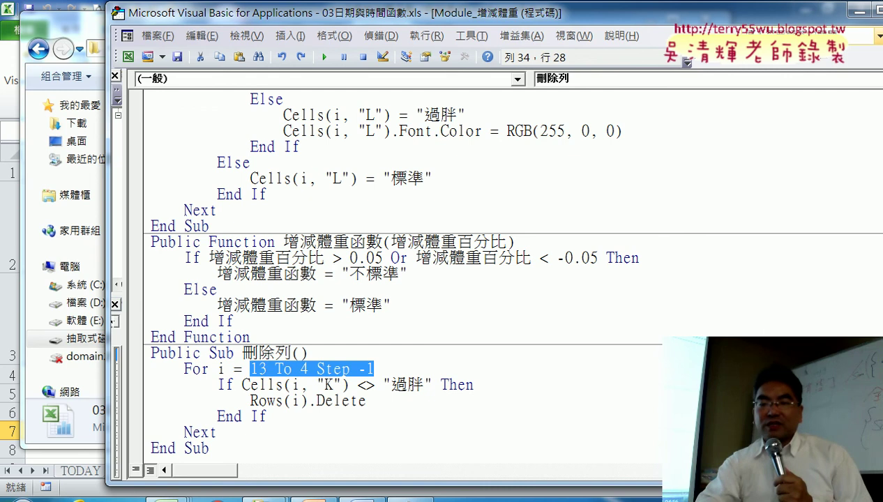
- Close the VBA editor and return to the 綜合練習 sheet in the workbook
left_click_drag(733, 20, 620, 29)
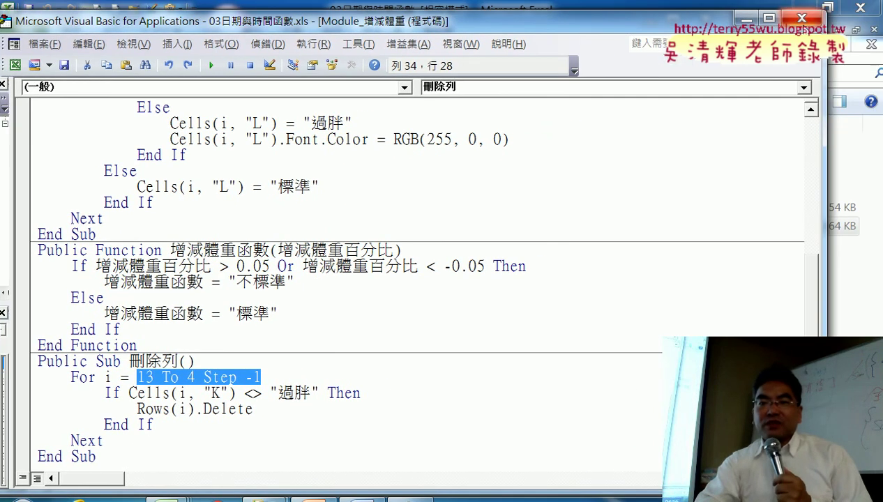
left_click(803, 21)
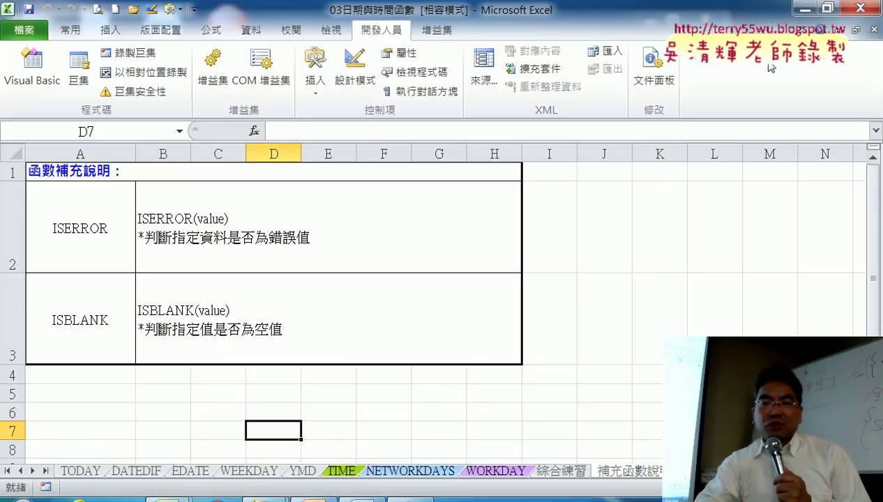
left_click(565, 472)
scroll(554, 439, "up", 3)
- Check the date in cell A2, then review the DATEDIF and EDATE exercise sheets
scroll(554, 439, "up", 3)
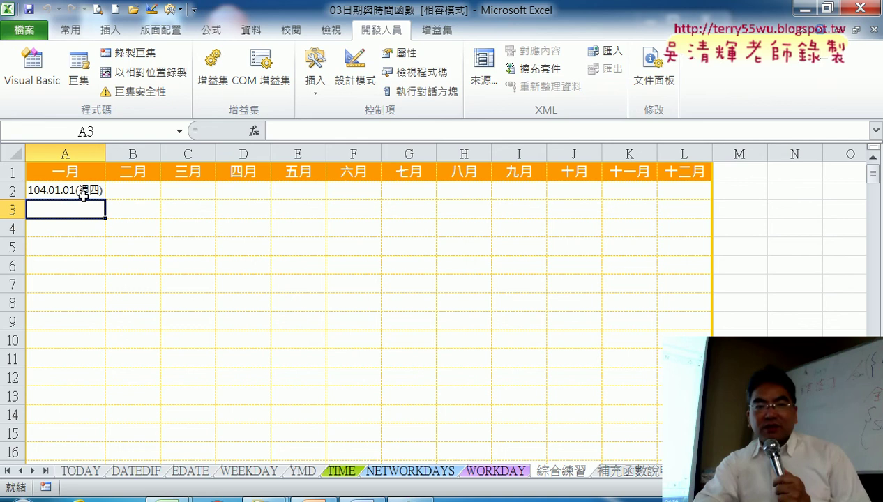
left_click(81, 190)
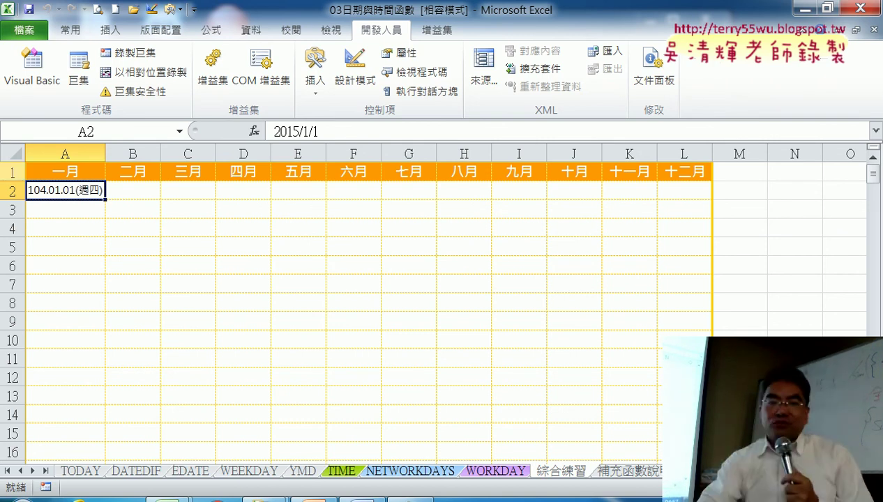
left_click(140, 472)
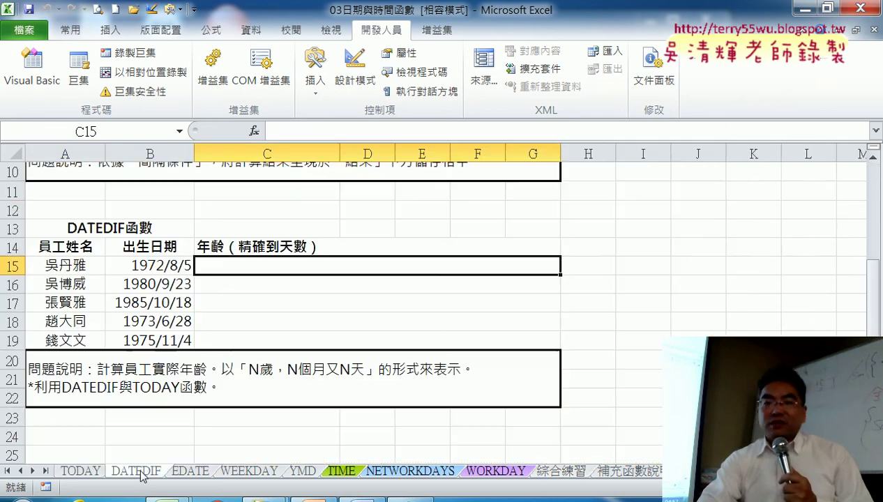
left_click(200, 476)
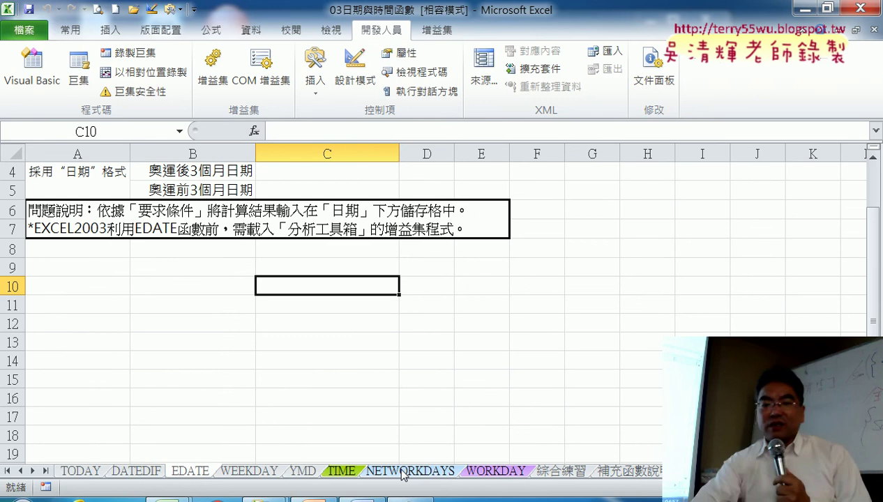
mouse_move(224, 497)
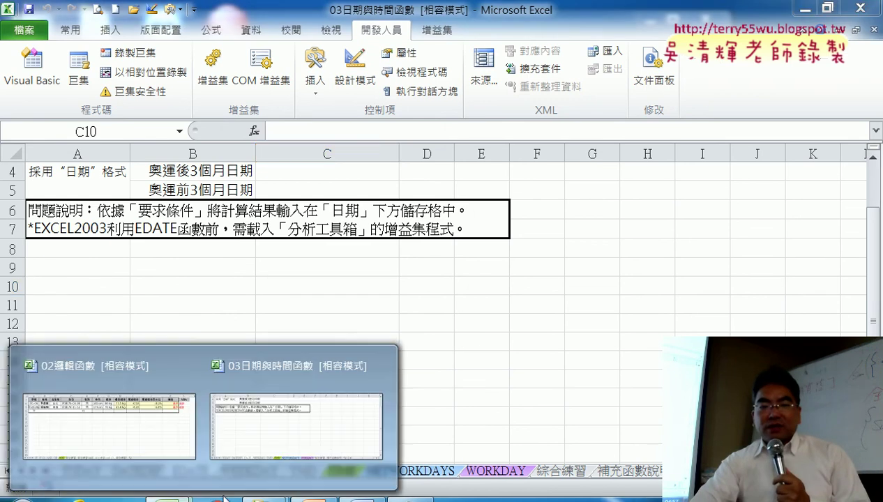
left_click(132, 429)
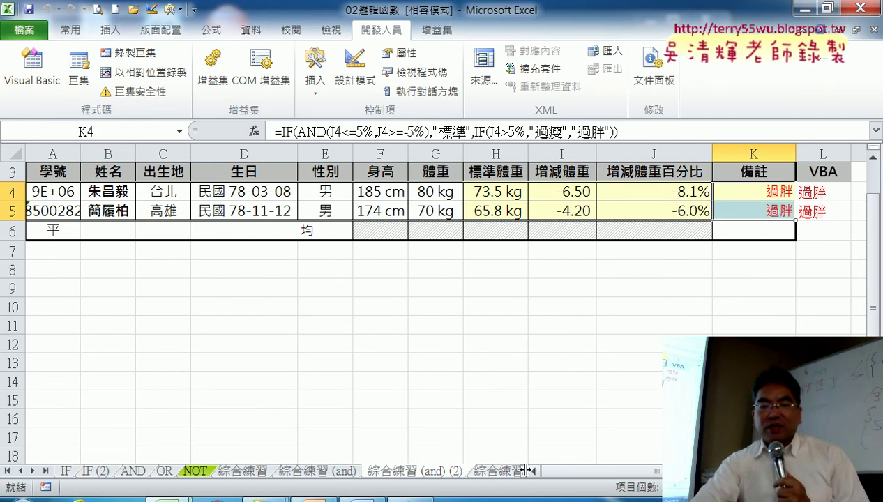
left_click_drag(525, 471, 611, 470)
left_click(499, 475)
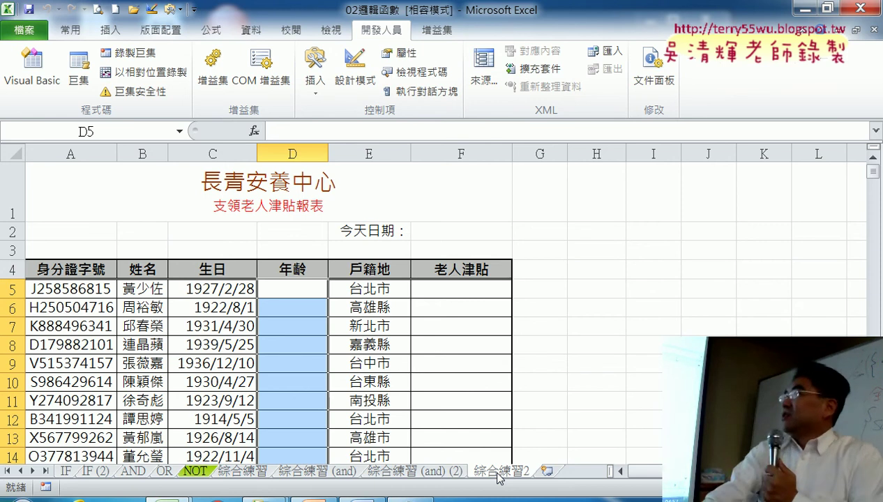
scroll(545, 298, "down", 1)
scroll(397, 198, "up", 1)
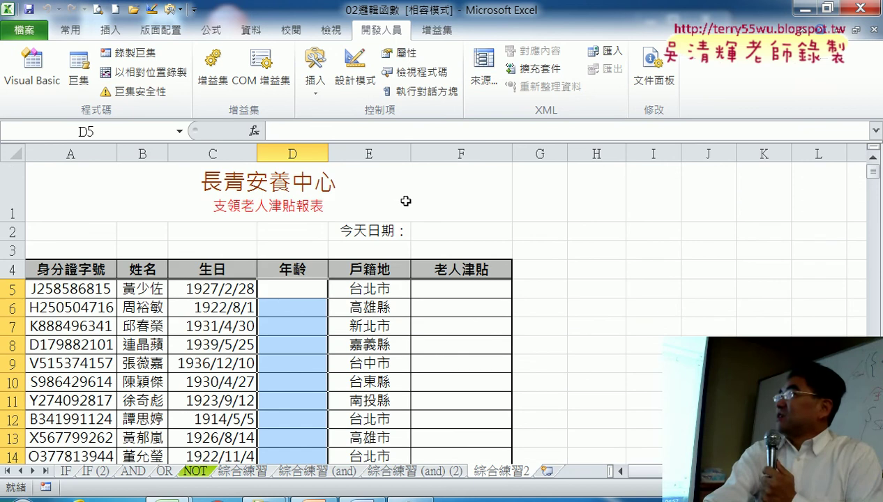
left_click(447, 232)
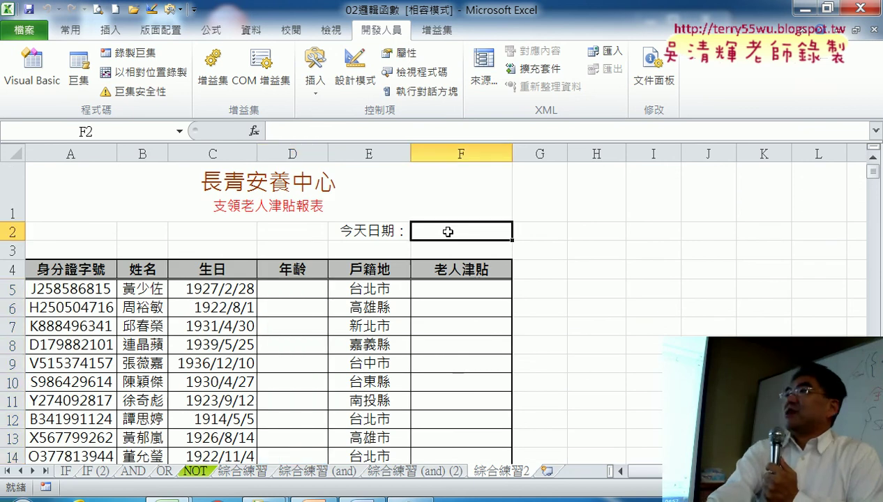
left_click(253, 130)
left_click(452, 244)
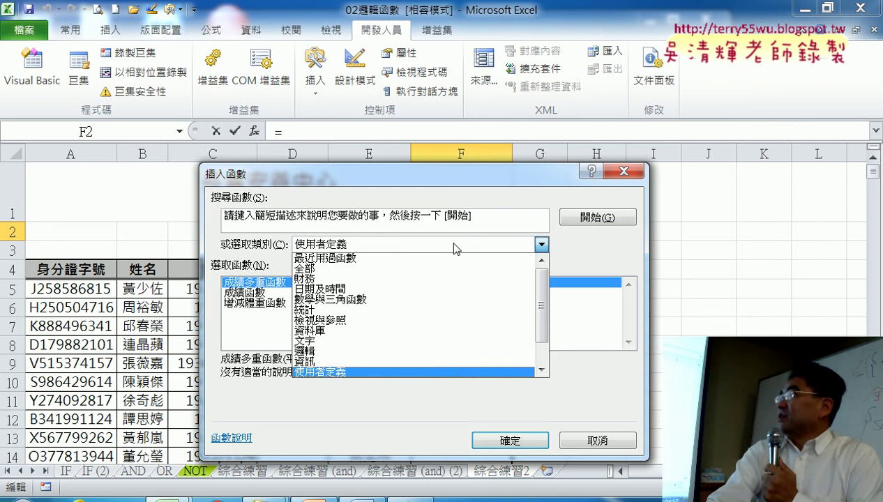
left_click(450, 292)
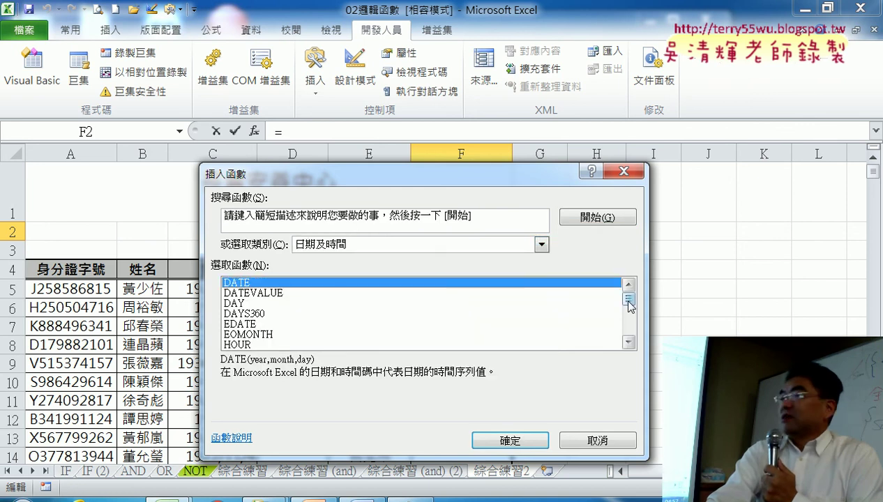
left_click_drag(630, 301, 629, 321)
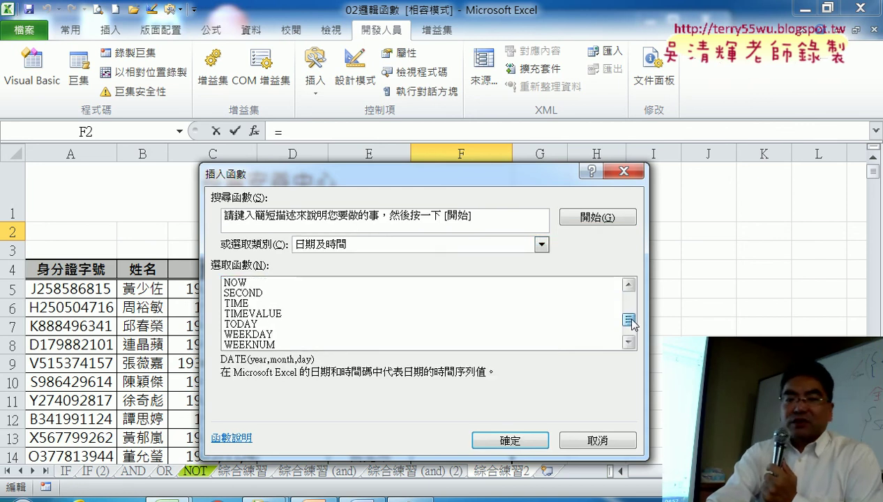
left_click(392, 314)
left_click(393, 324)
double_click(393, 324)
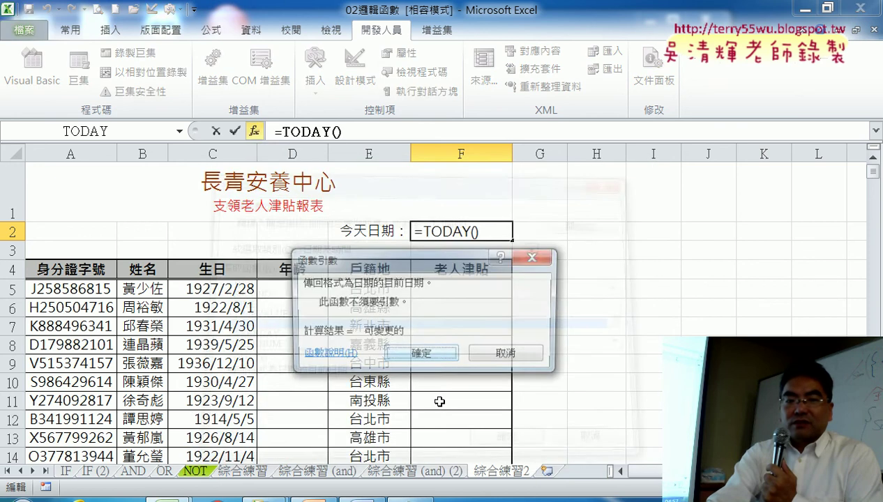
left_click(422, 355)
left_click(298, 290)
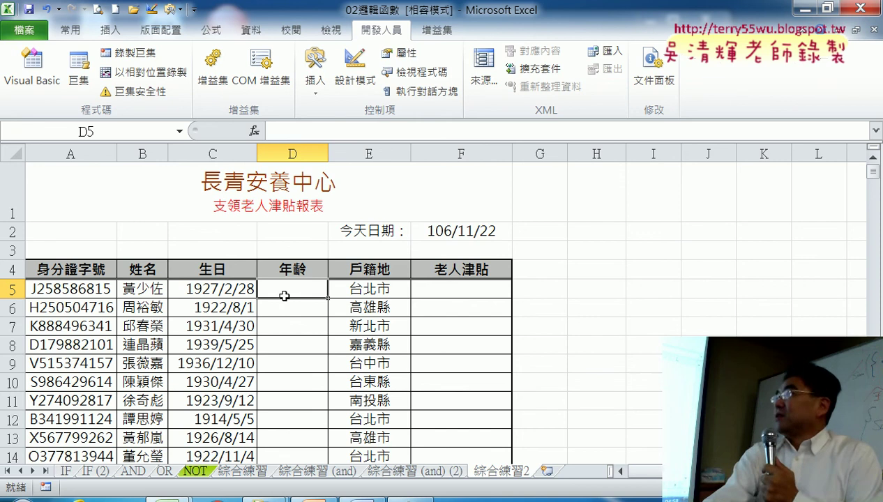
left_click(209, 285)
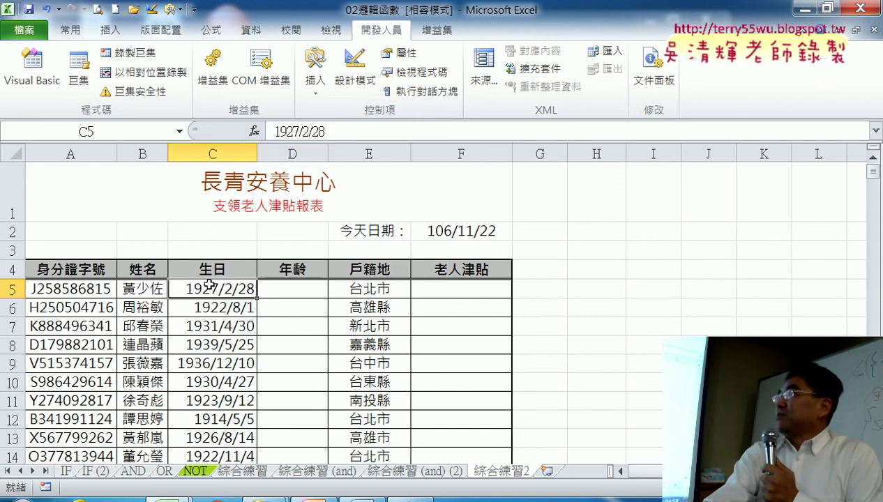
left_click(293, 288)
- Enter =DATEDIF(C5,F$2,"Y") in D5 to get the first person's age
left_click(442, 230)
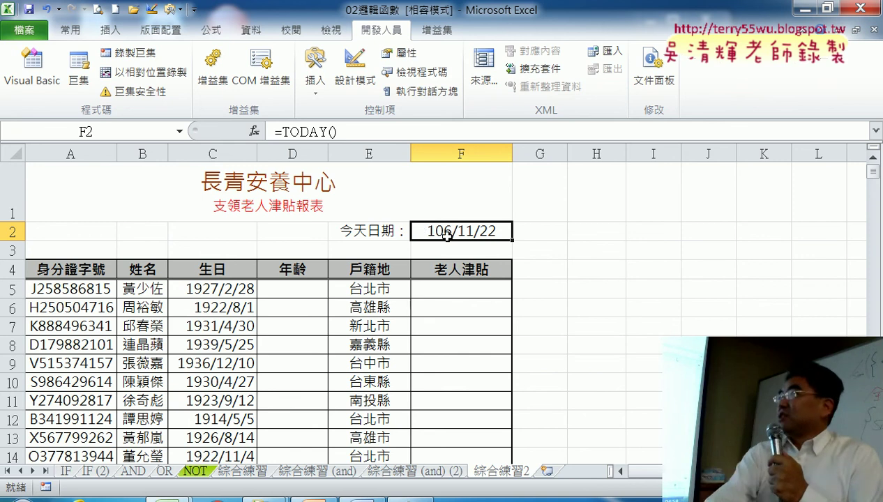
left_click(291, 289)
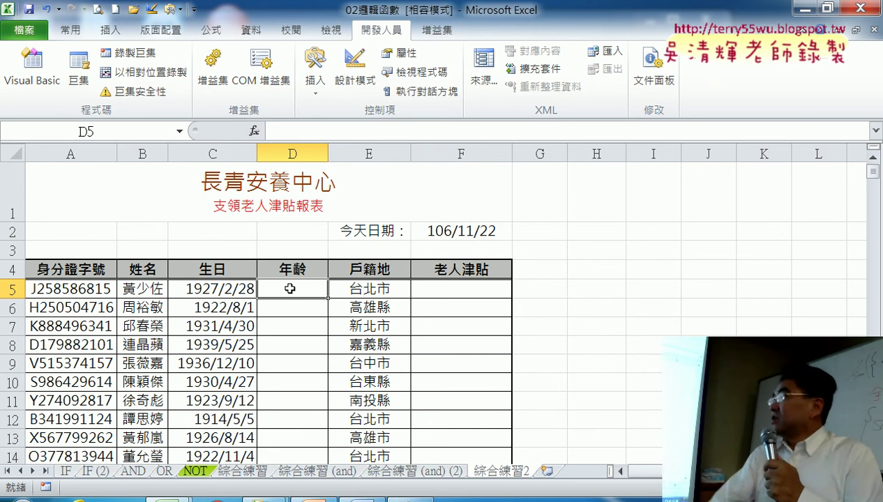
left_click(333, 128)
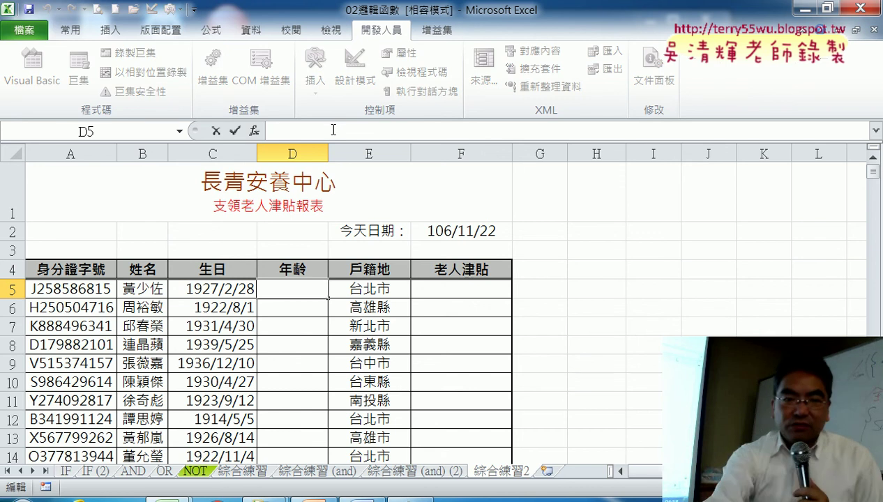
type("=dat")
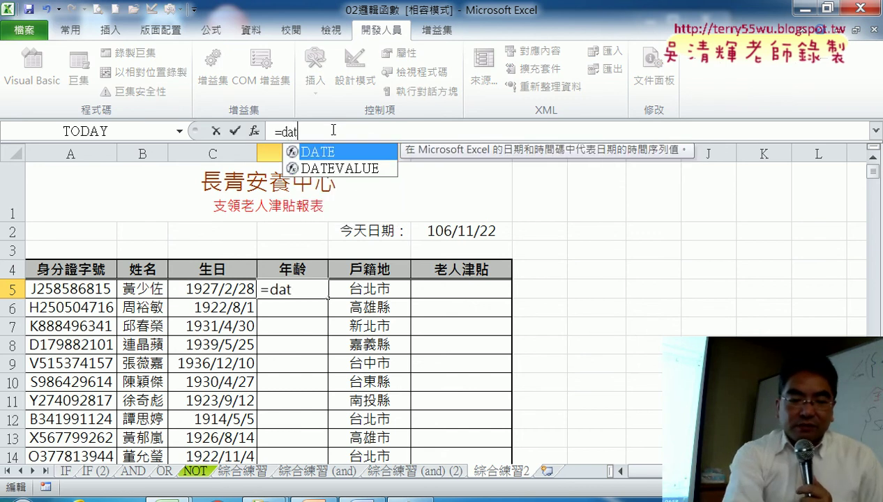
type("edi")
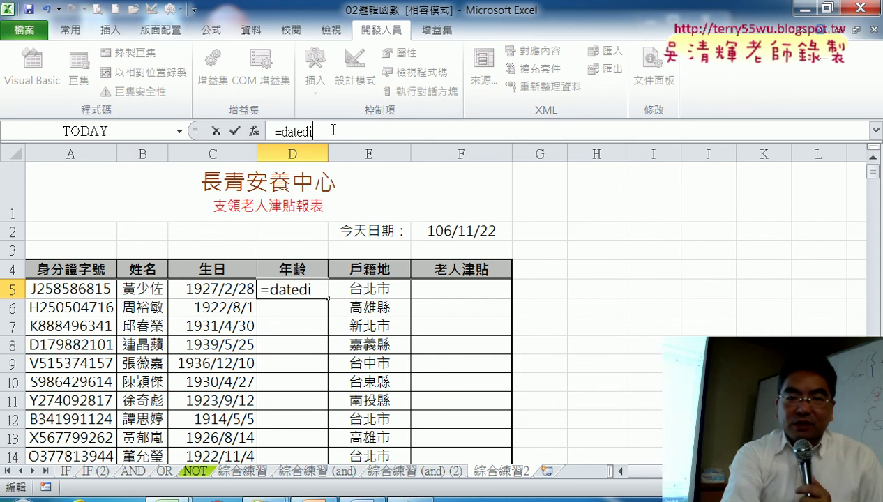
type("f")
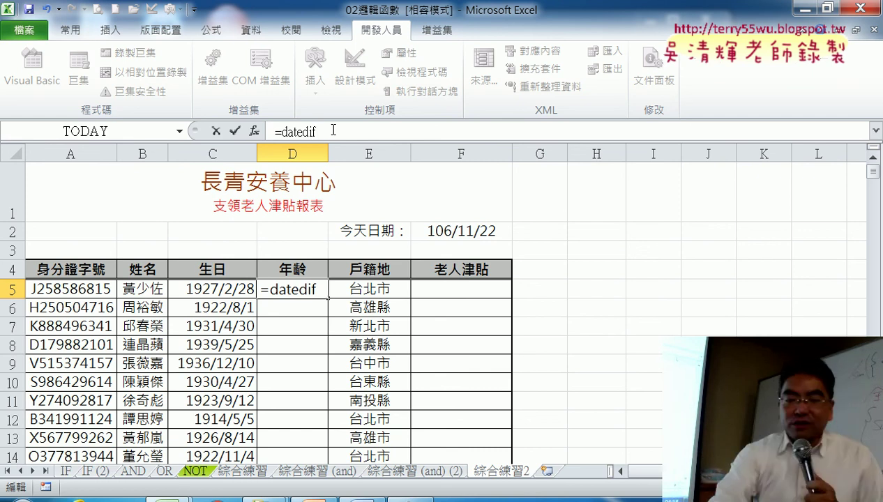
type("(")
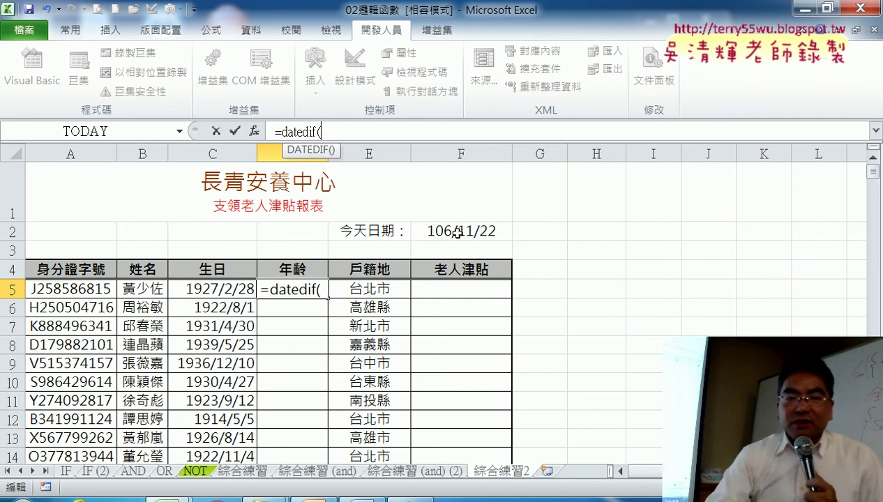
left_click(217, 288)
type(",")
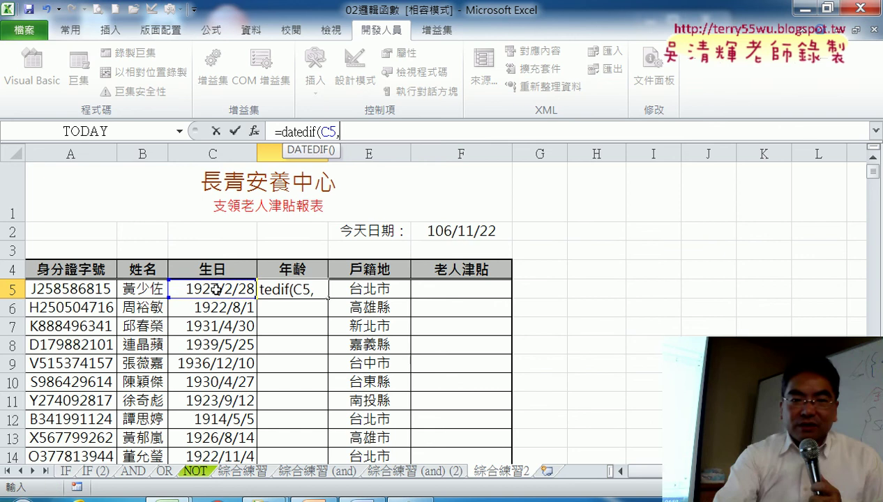
left_click(441, 235)
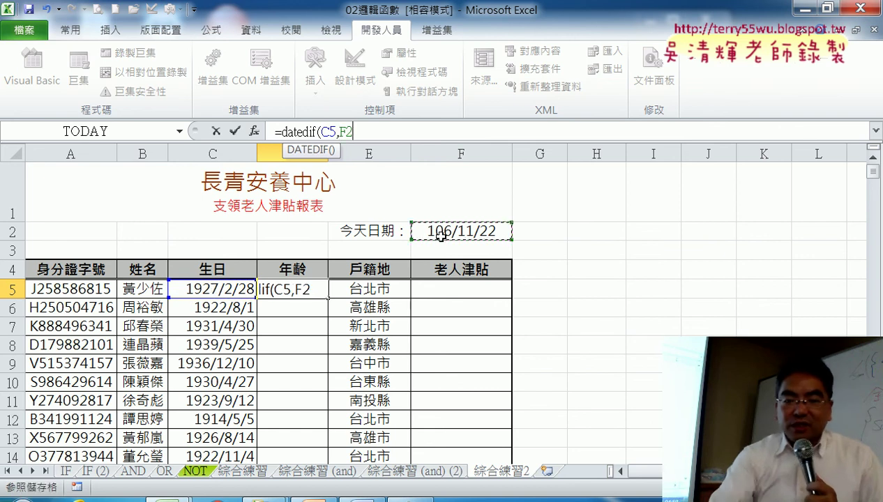
type(",")
type("\"")
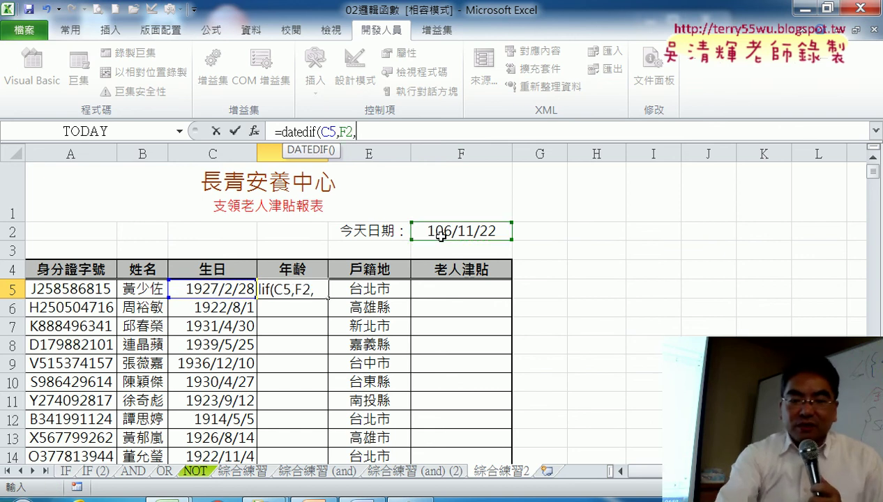
type("Y")
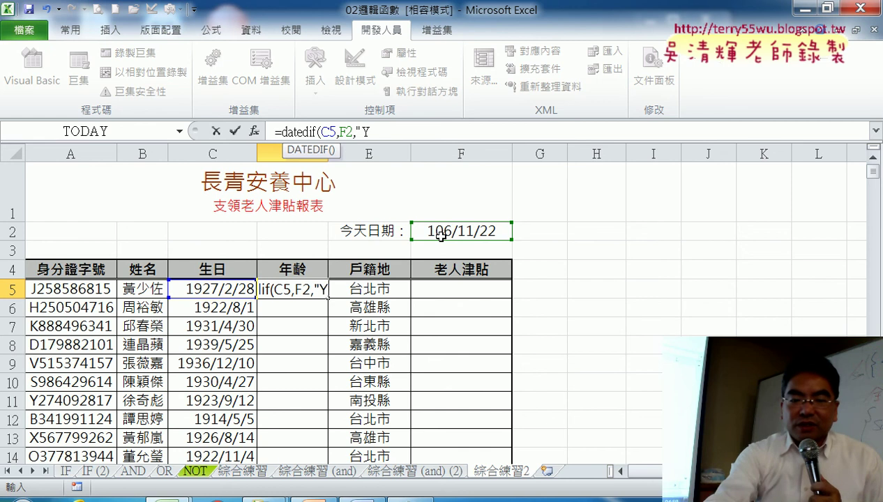
type("\")")
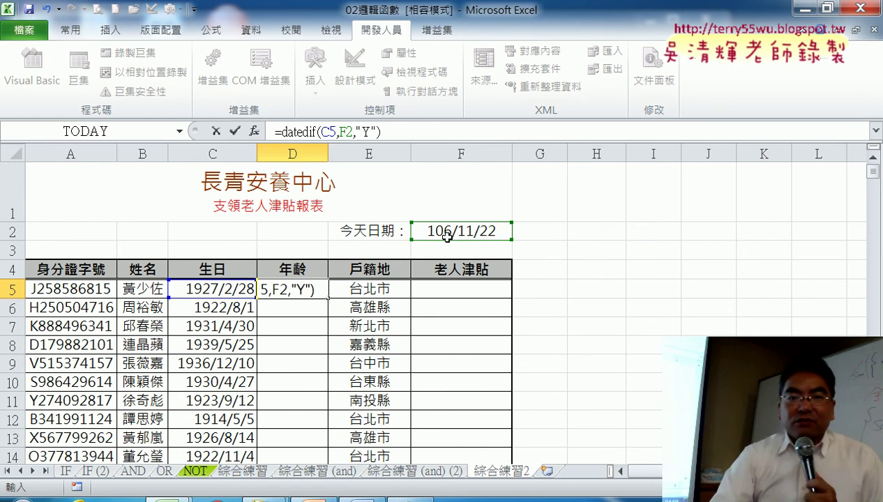
left_click(347, 131)
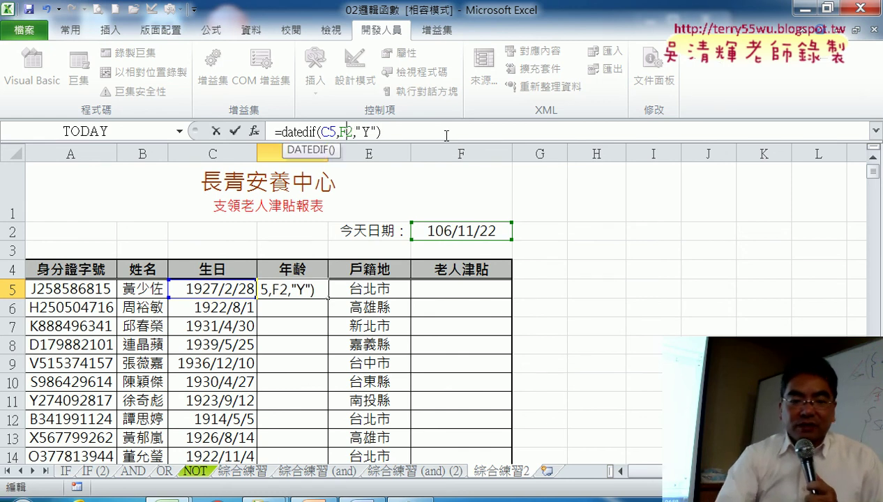
type("$")
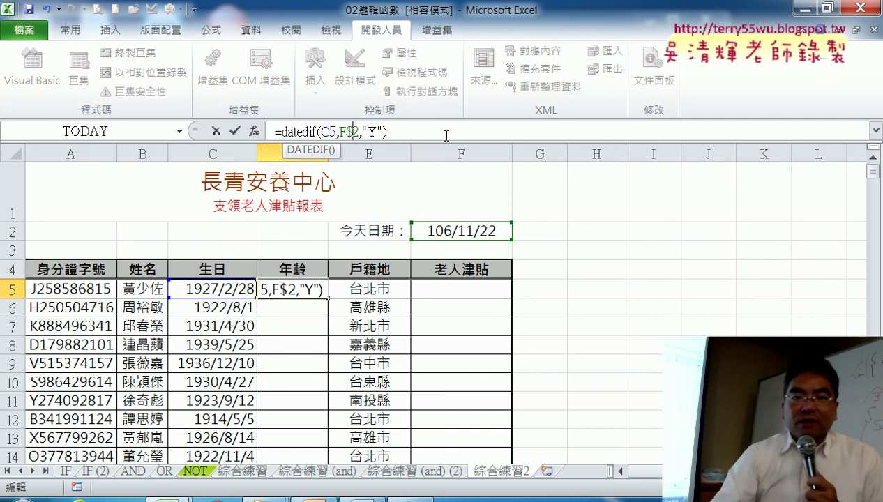
left_click(234, 130)
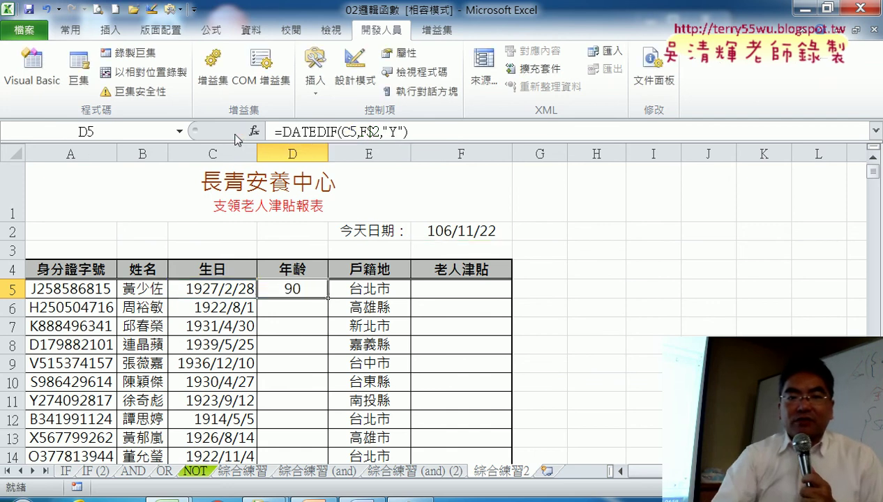
- Fill the age formula down to D14 and check the cells in D5:F5
double_click(327, 300)
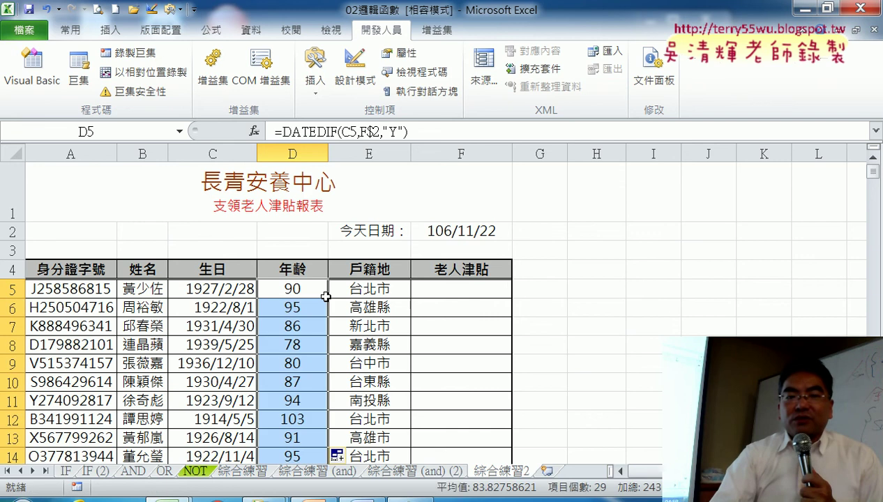
left_click(293, 295)
left_click(426, 293)
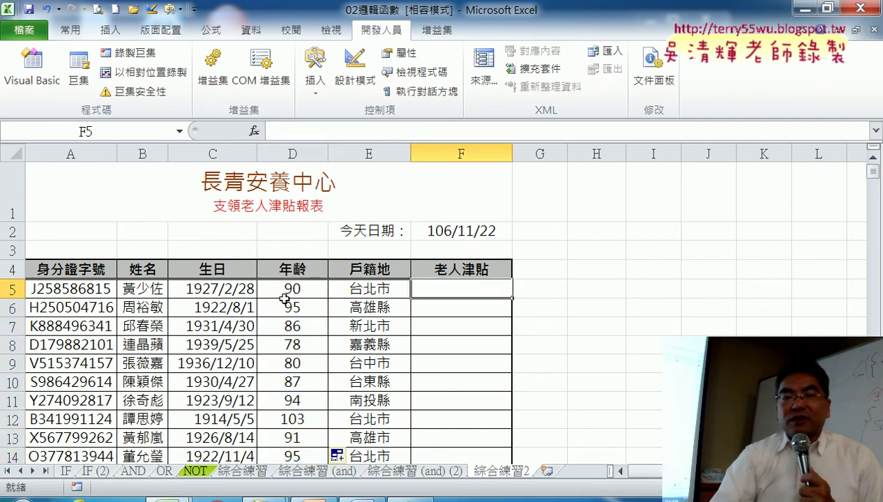
left_click_drag(293, 296, 368, 284)
- Compare the 綜合練習 (and) and 綜合練習 (and) (2) sheets, ending on 綜合練習 (and)
left_click(462, 289)
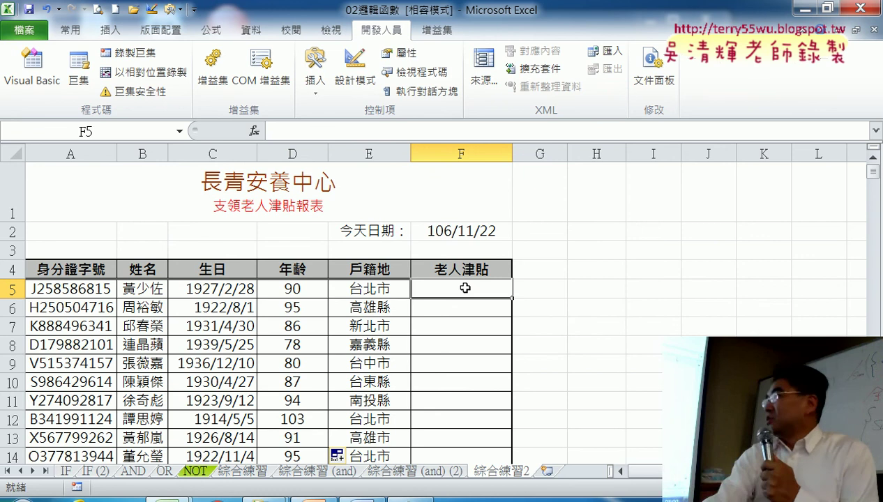
left_click(317, 471)
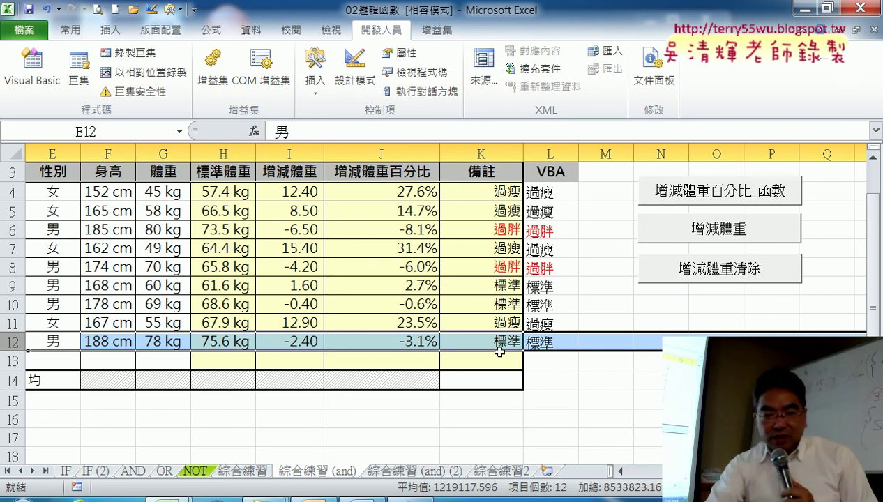
left_click(431, 473)
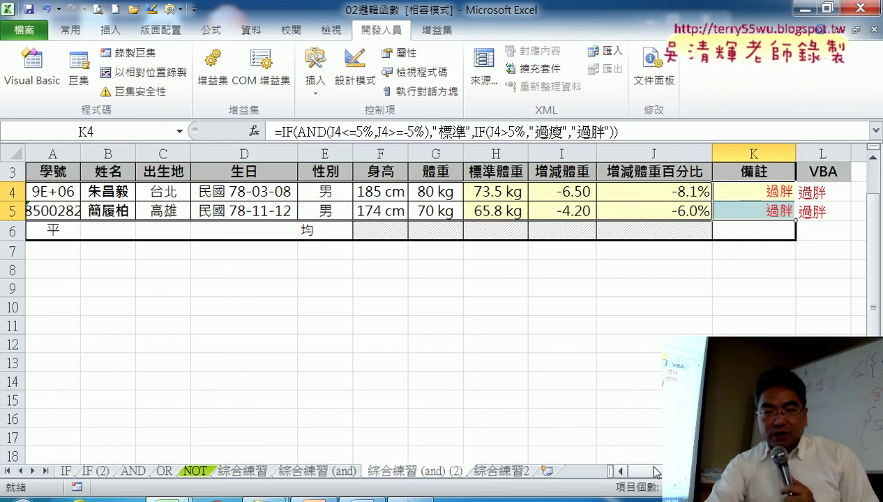
left_click_drag(648, 472, 652, 472)
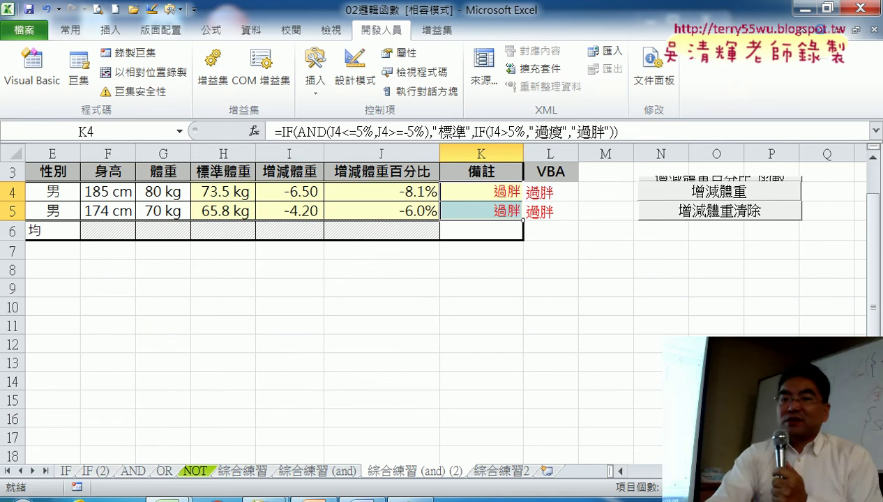
left_click(336, 472)
- Set the 增減體重清除 button's positioning to 'Don't move or size with cells'
right_click(697, 284)
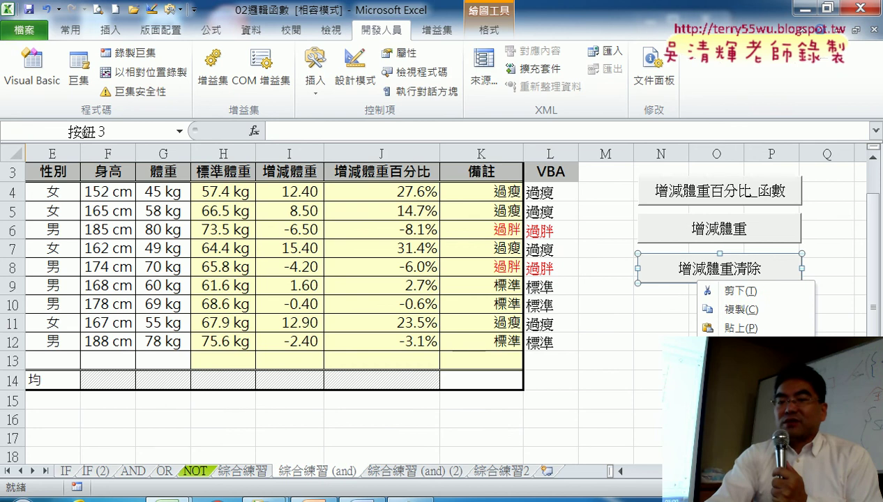
left_click(740, 430)
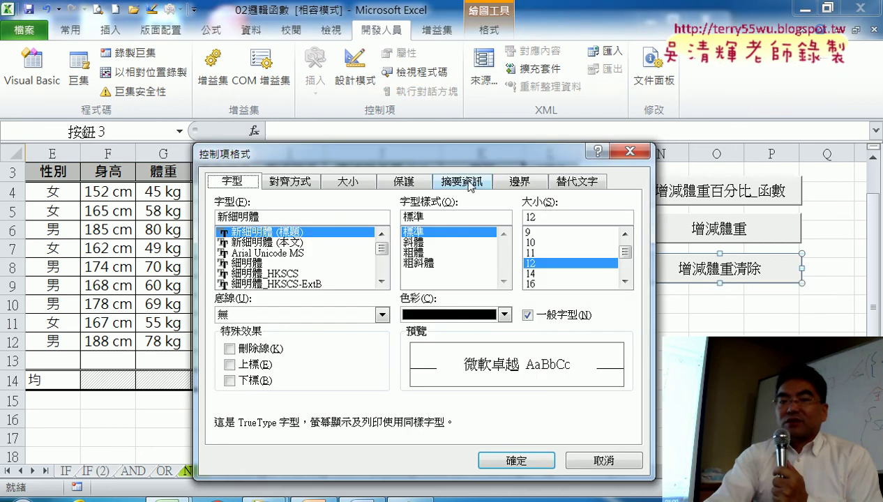
left_click(481, 186)
left_click_drag(467, 155, 431, 63)
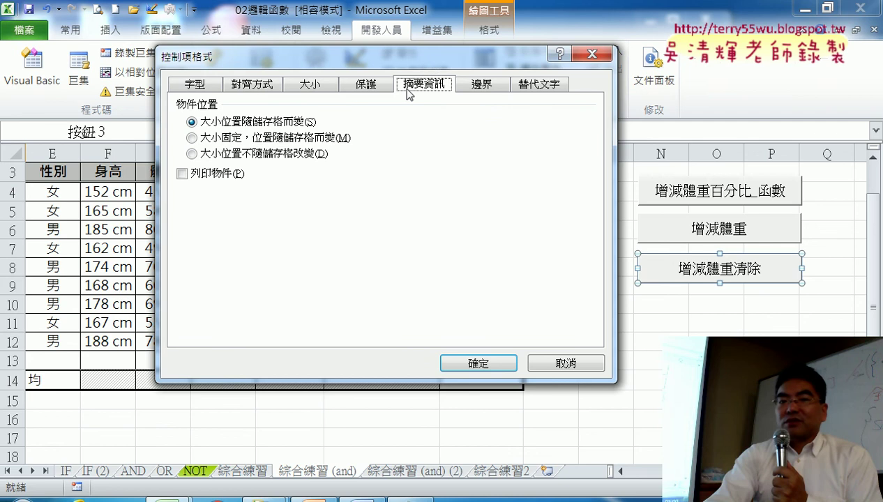
left_click(265, 154)
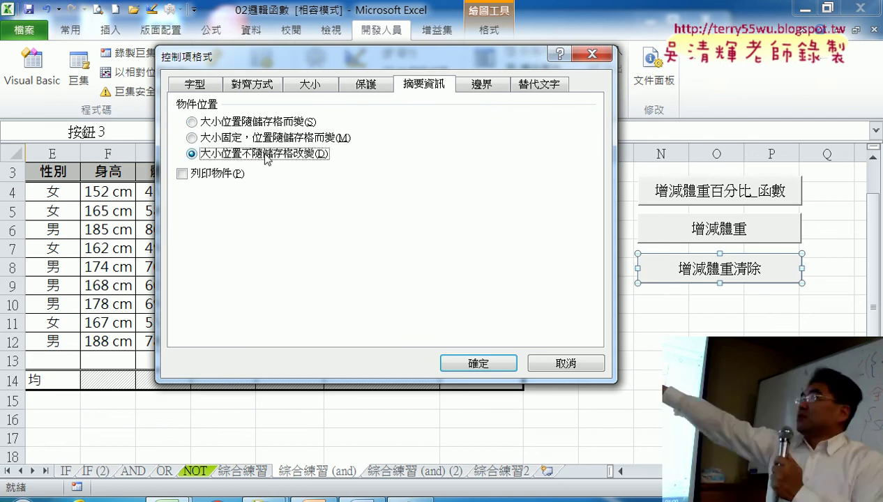